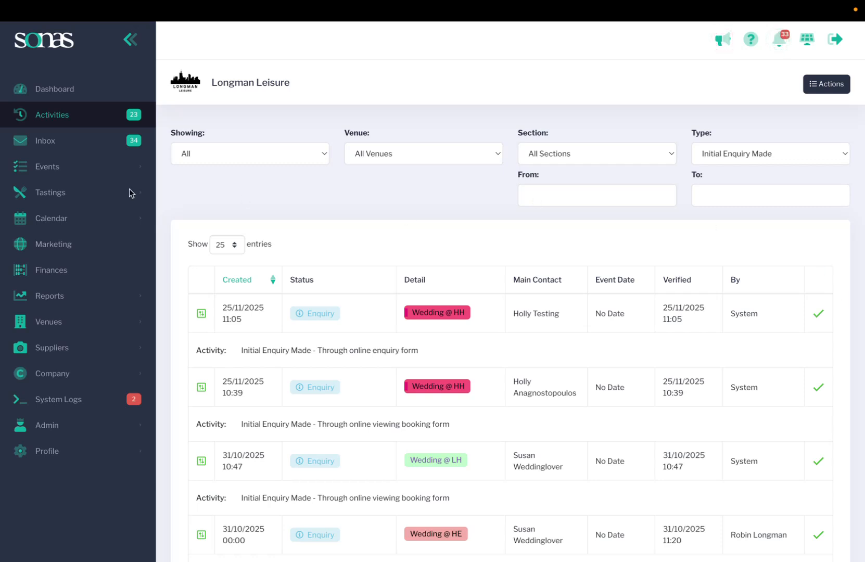
Open the 25/11/2025 11:05 enquiry message from the inbox and review the linked wedding's general event details.
{"action": "left_click", "coordinate": [50, 145]}
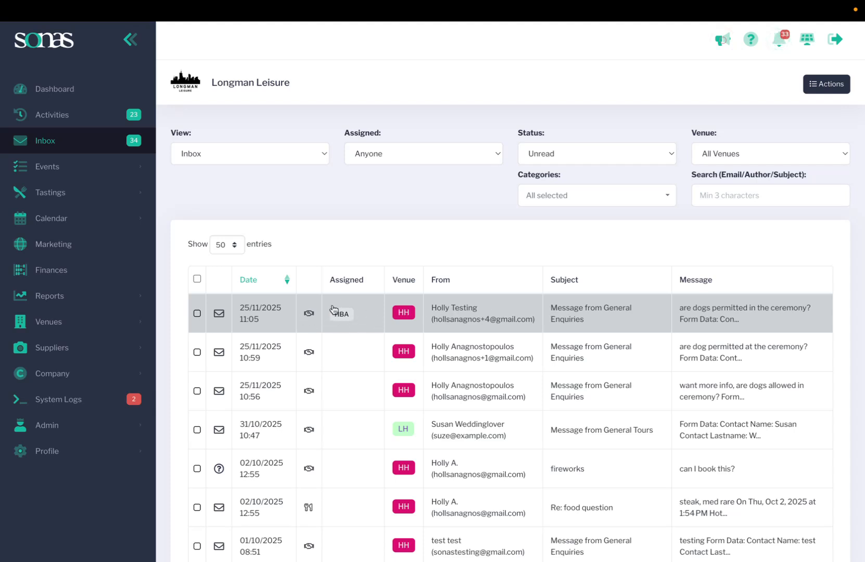
{"action": "left_click", "coordinate": [435, 312]}
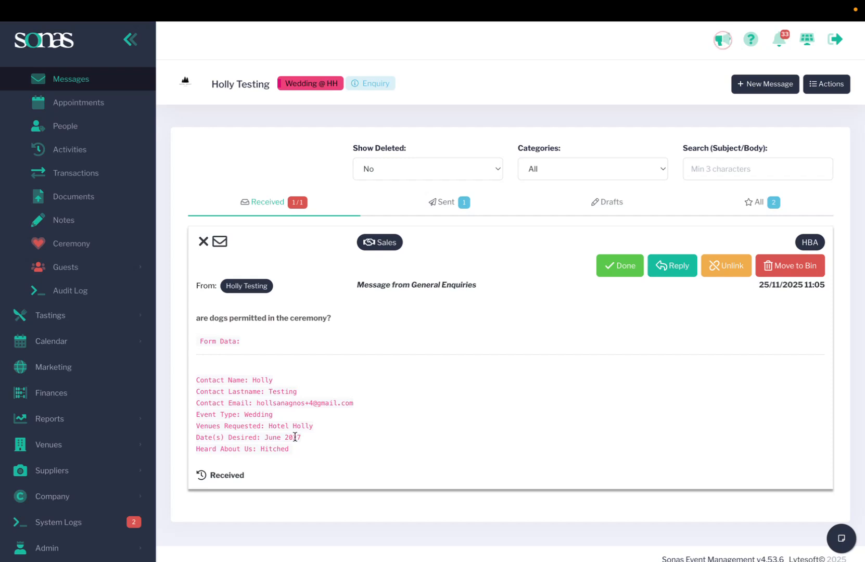
{"action": "scroll", "coordinate": [104, 307], "scroll_direction": "up", "scroll_amount": 3}
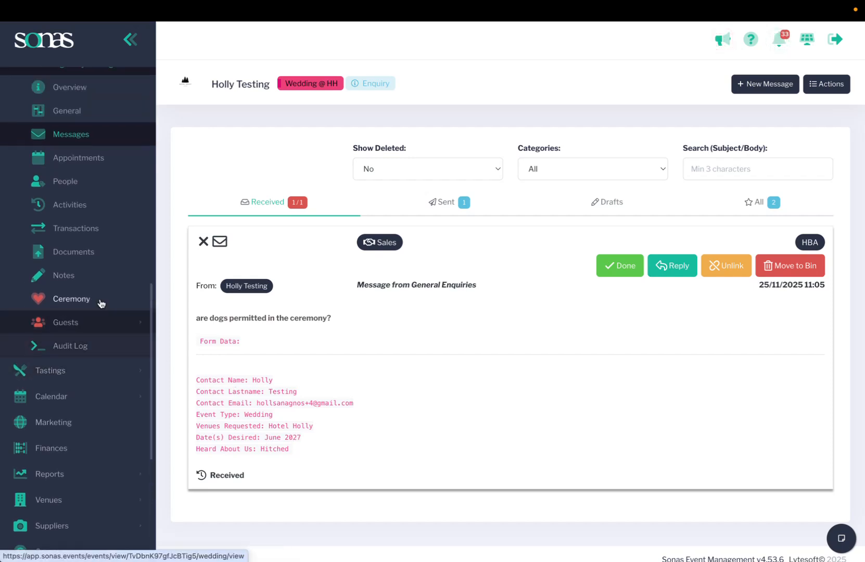
{"action": "left_click", "coordinate": [70, 180]}
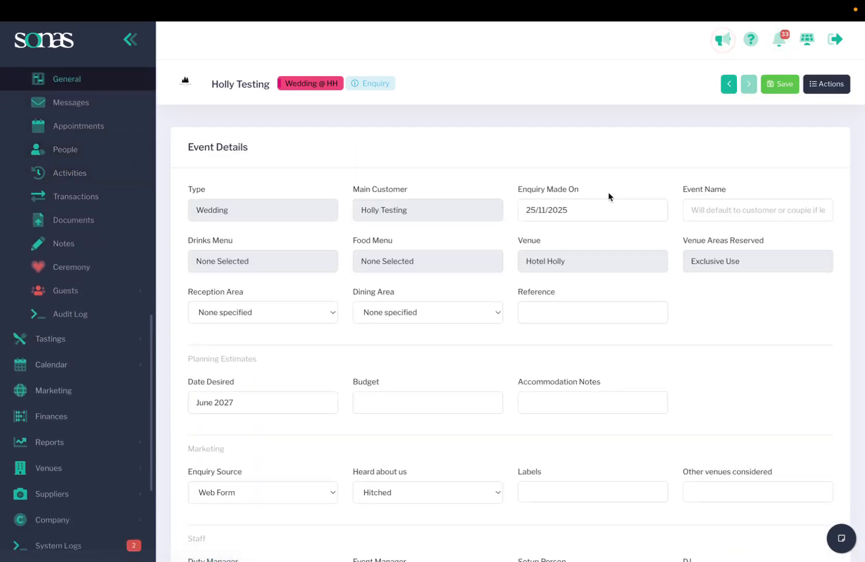
{"action": "scroll", "coordinate": [479, 293], "scroll_direction": "down", "scroll_amount": 1}
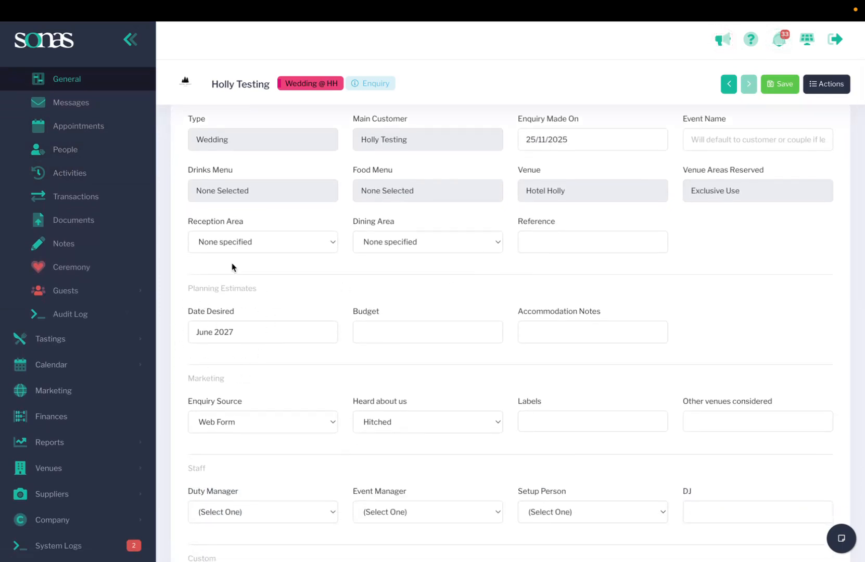
{"action": "scroll", "coordinate": [52, 219], "scroll_direction": "up", "scroll_amount": 2}
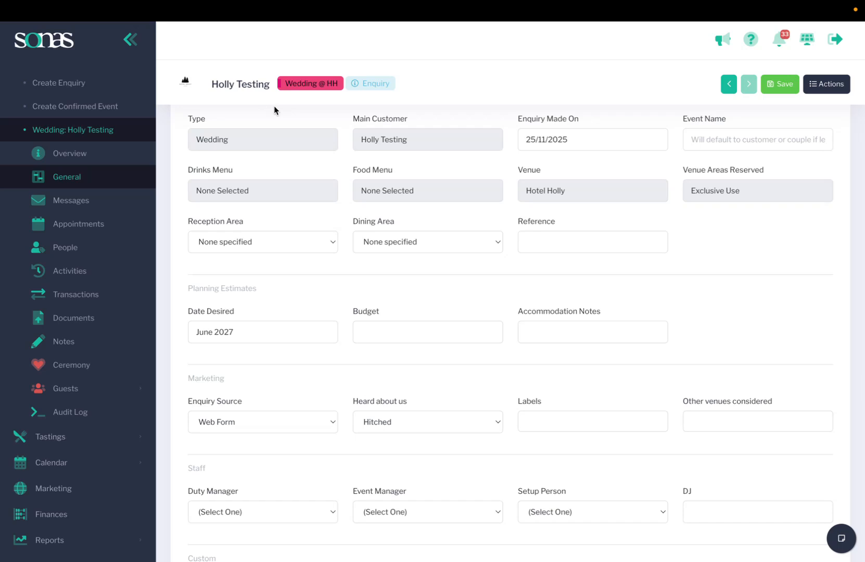
{"action": "scroll", "coordinate": [394, 176], "scroll_direction": "up", "scroll_amount": 2}
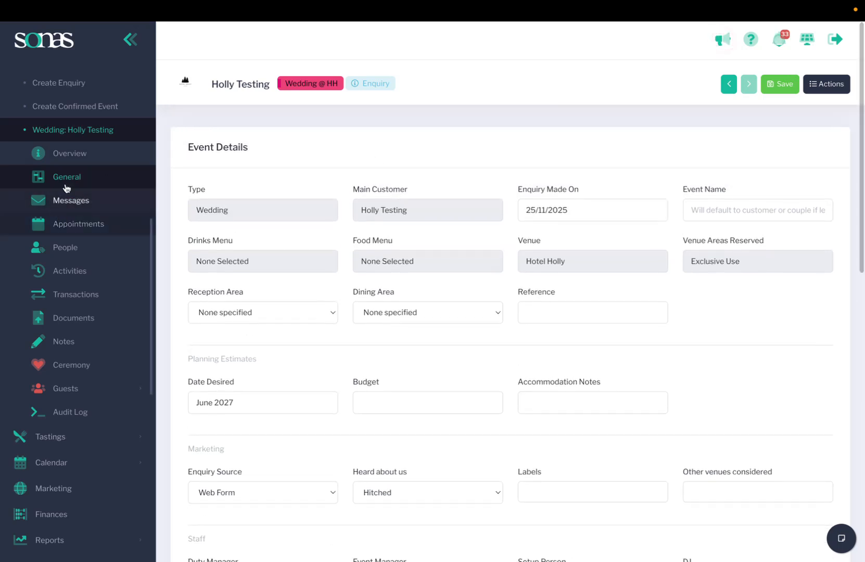
Review the wedding enquiry's received and sent messages, ending on the received ones.
{"action": "left_click", "coordinate": [83, 200]}
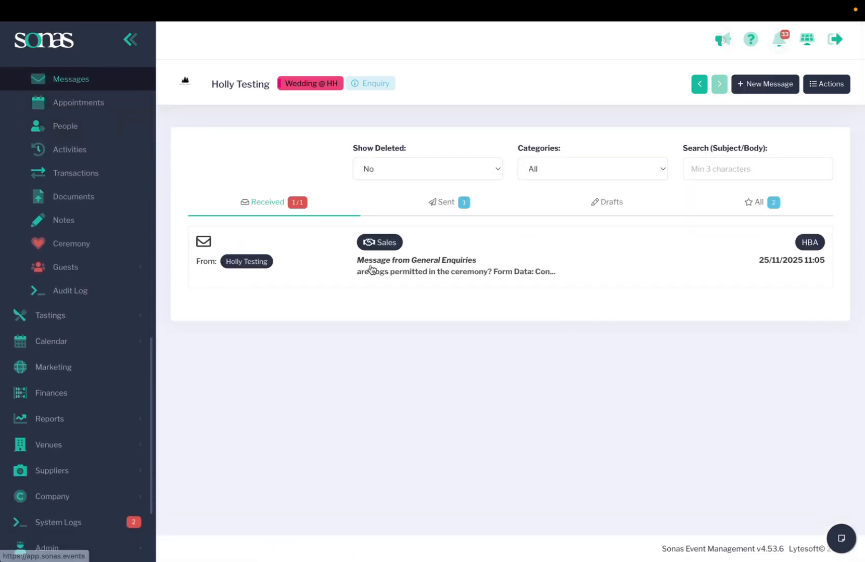
{"action": "left_click", "coordinate": [447, 202]}
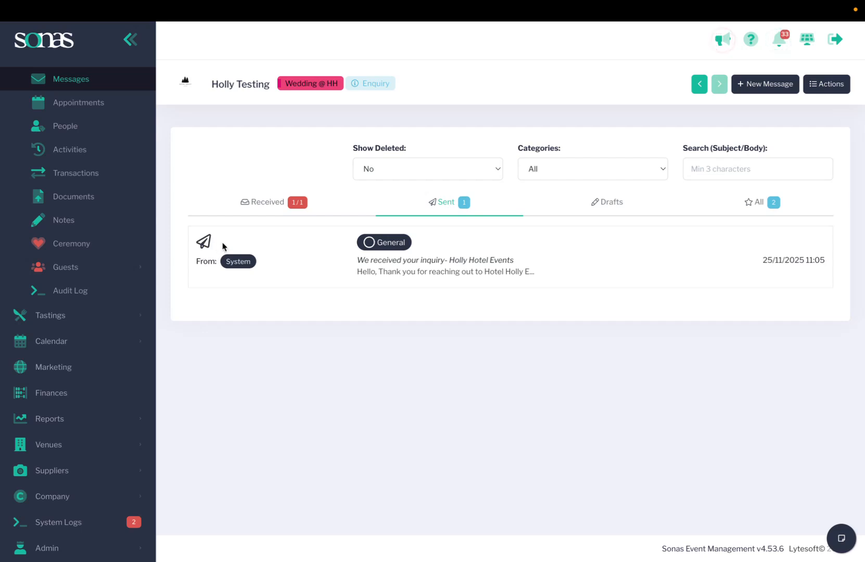
{"action": "left_click", "coordinate": [267, 203]}
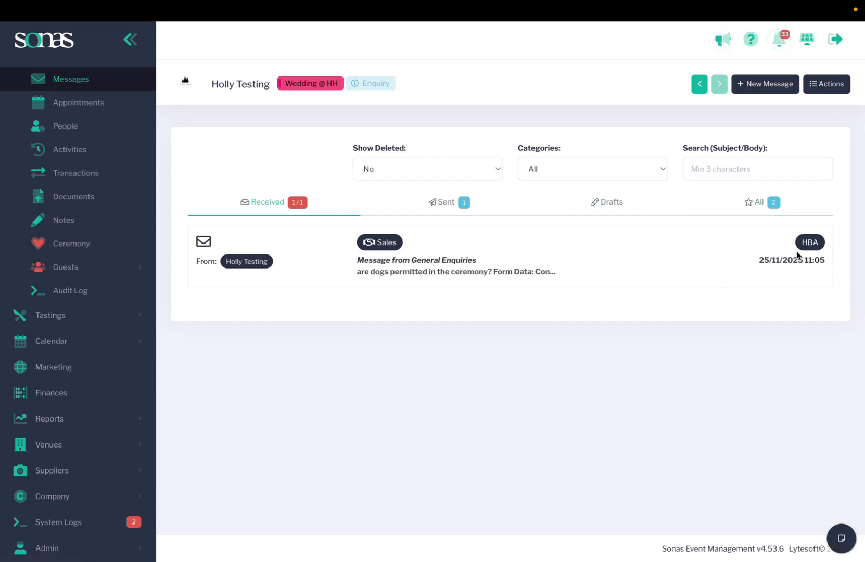
Reopen the 25/11/2025 11:05 enquiry message from the company inbox and show the messages sent for that event.
{"action": "scroll", "coordinate": [72, 207], "scroll_direction": "up", "scroll_amount": 5}
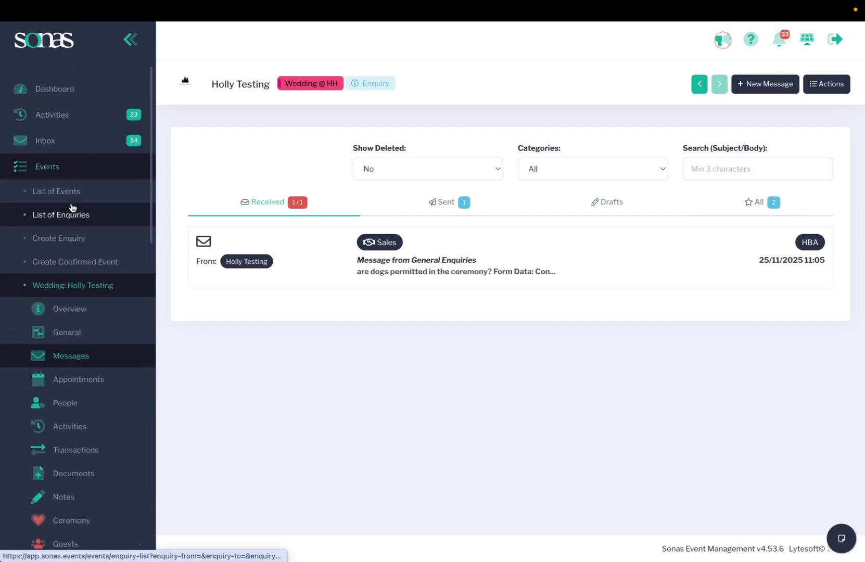
{"action": "left_click", "coordinate": [65, 139]}
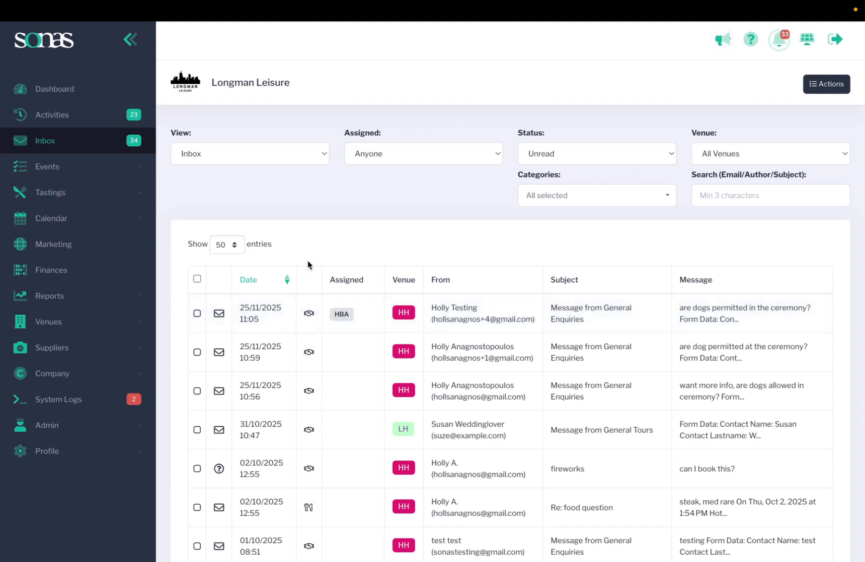
{"action": "left_click", "coordinate": [468, 313]}
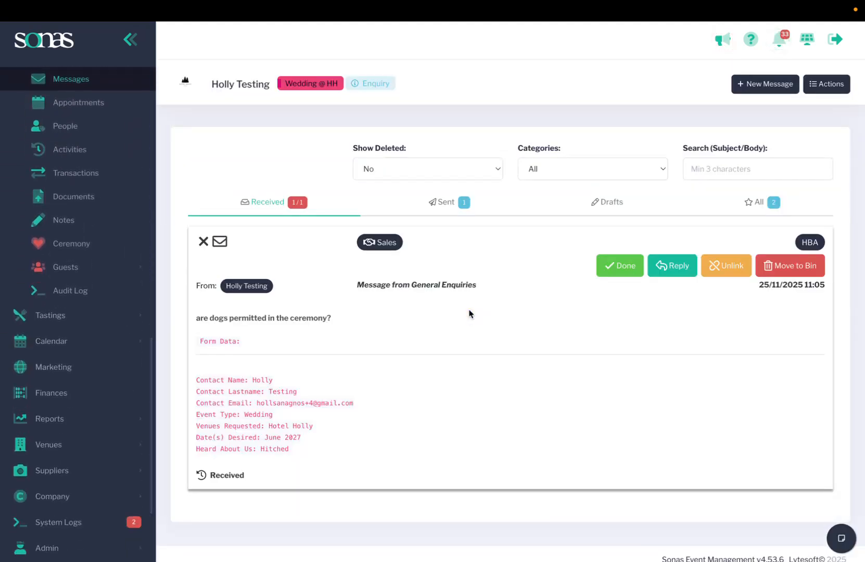
{"action": "left_click", "coordinate": [442, 211]}
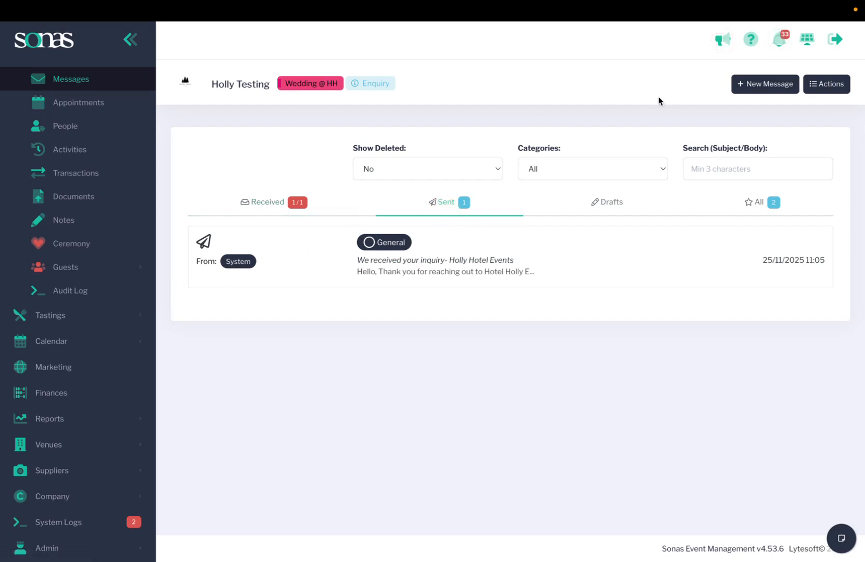
Create a new message for the wedding enquiry and apply the "Enquiry Follow up" template.
{"action": "left_click", "coordinate": [766, 82]}
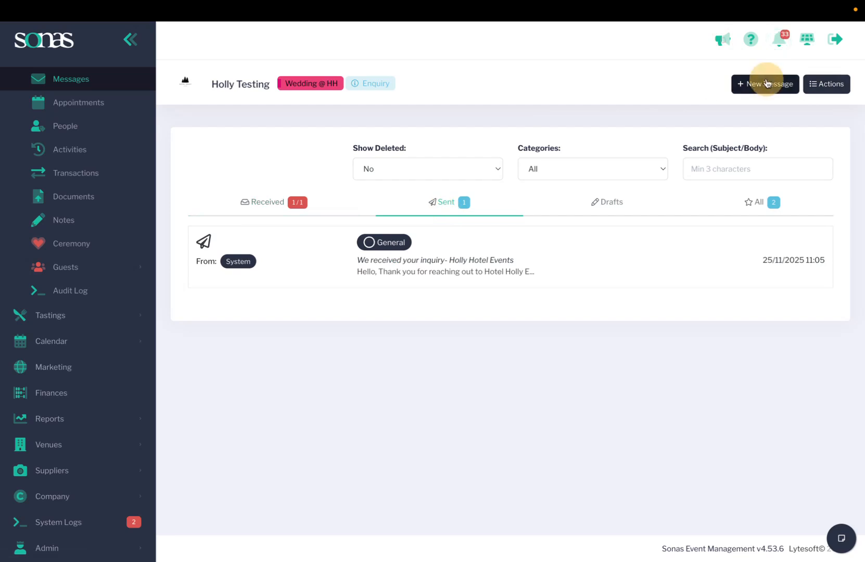
{"action": "left_click", "coordinate": [820, 85]}
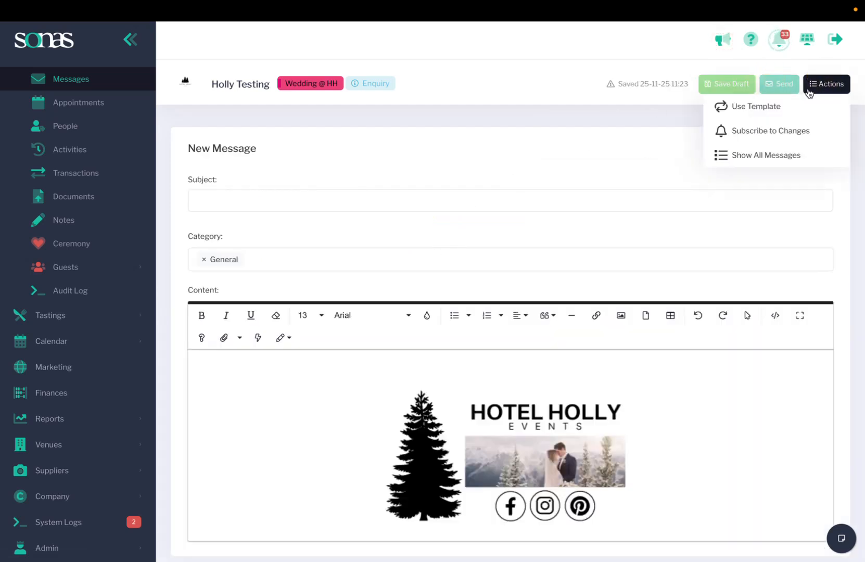
{"action": "left_click", "coordinate": [757, 107]}
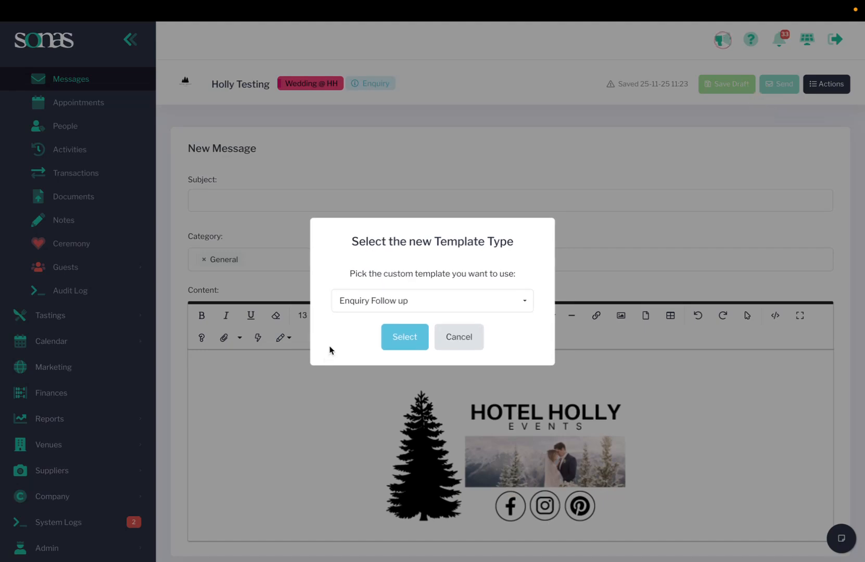
{"action": "left_click", "coordinate": [398, 338]}
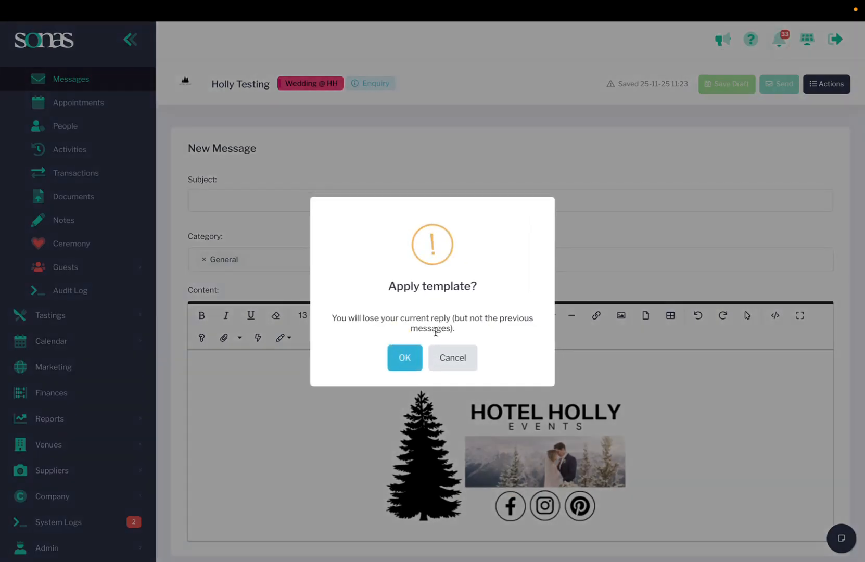
{"action": "left_click", "coordinate": [404, 357]}
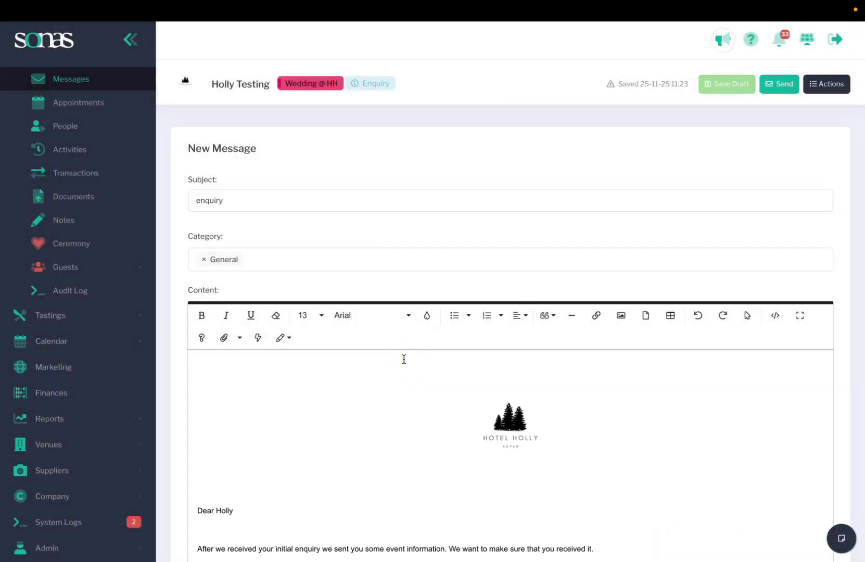
Look over the template content and add "YES, dogs are permitted and are encouraged to attend!" below its opening paragraph.
{"action": "scroll", "coordinate": [403, 359], "scroll_direction": "down", "scroll_amount": 2}
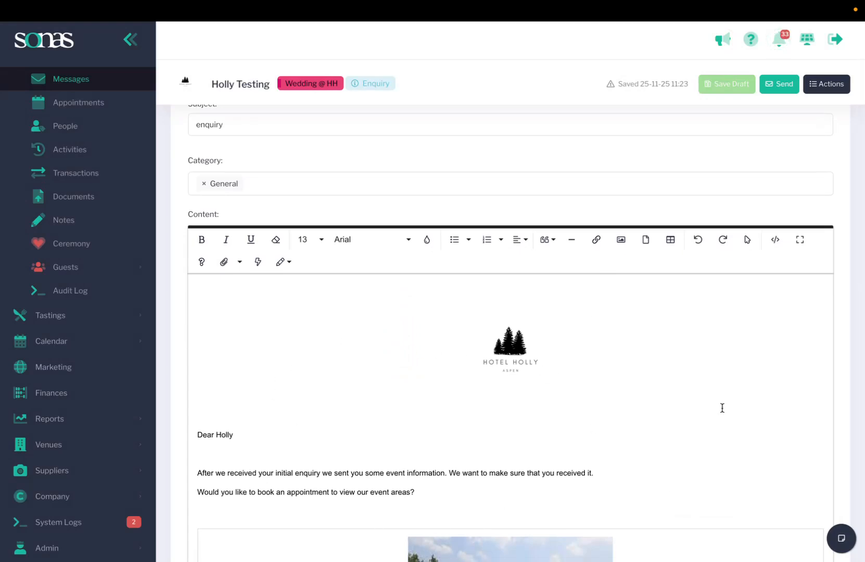
{"action": "scroll", "coordinate": [643, 481], "scroll_direction": "down", "scroll_amount": 10}
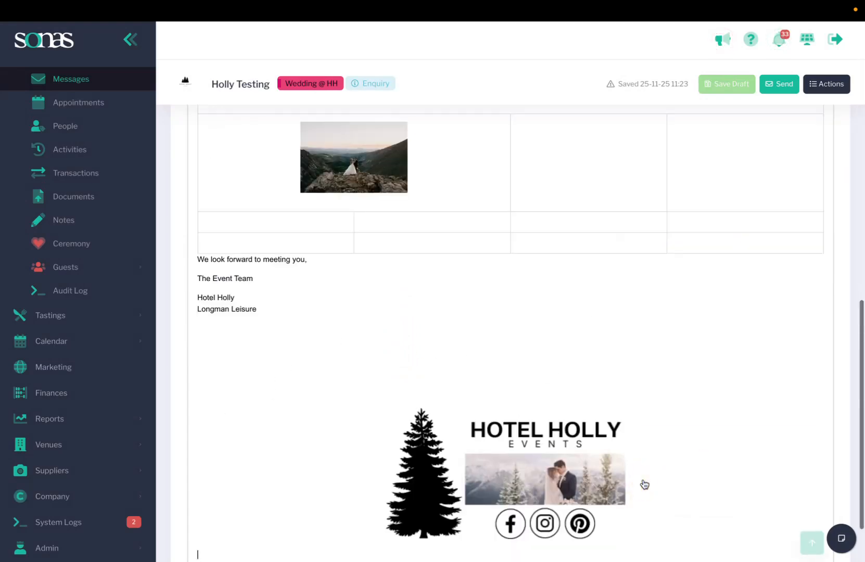
{"action": "scroll", "coordinate": [635, 468], "scroll_direction": "up", "scroll_amount": 12}
{"action": "scroll", "coordinate": [564, 519], "scroll_direction": "down", "scroll_amount": 2}
{"action": "left_click", "coordinate": [609, 501]}
{"action": "left_click", "coordinate": [598, 494]}
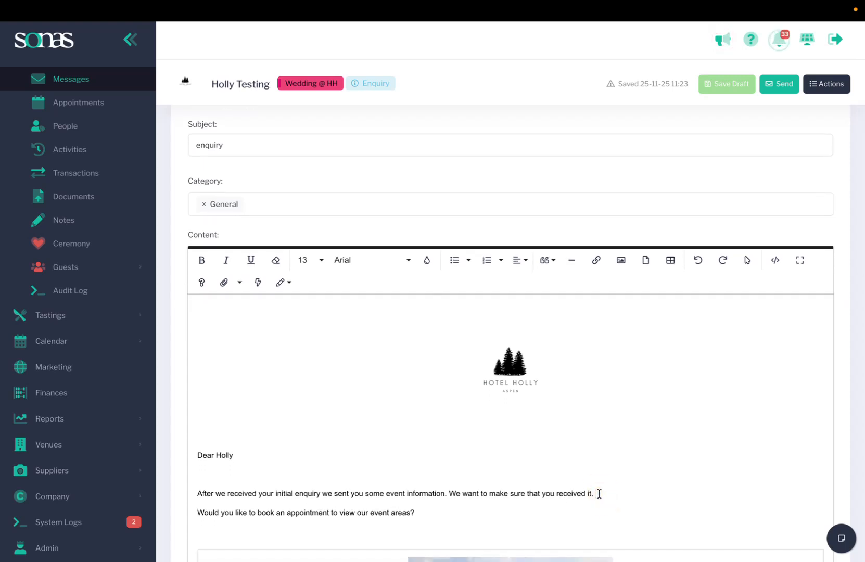
{"action": "key", "text": "Return"}
{"action": "key", "text": "Return"}
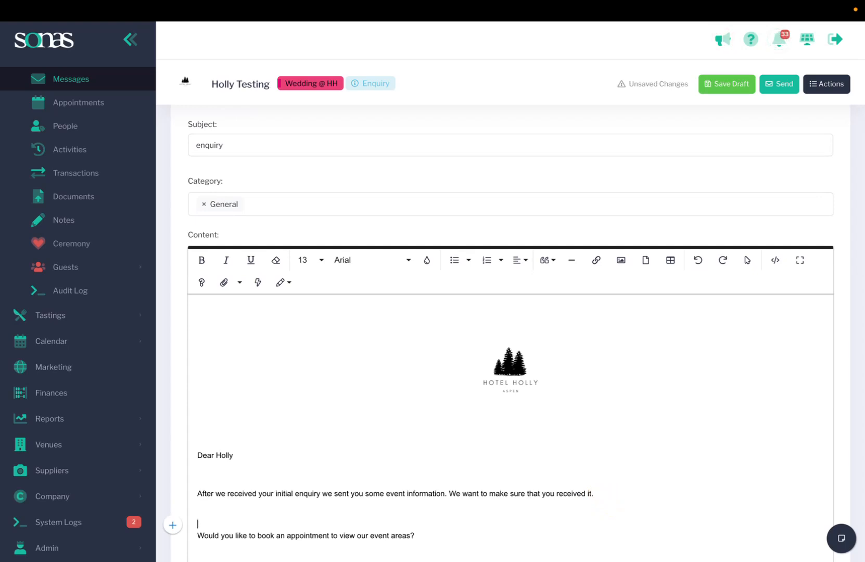
{"action": "type", "text": "YES, dogs are permitted and are encouraged to atten"}
{"action": "key", "text": "BackSpace"}
{"action": "type", "text": "end!"}
{"action": "key", "text": "Return"}
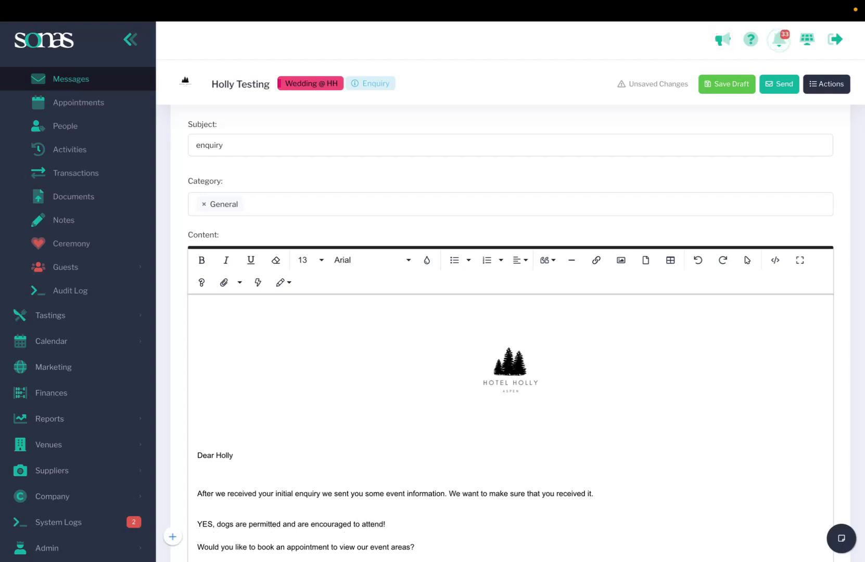
Add the line "We still have some dates available in June 2027, do you have a specific day in mind?" and send the message.
{"action": "type", "text": "WE still hav"}
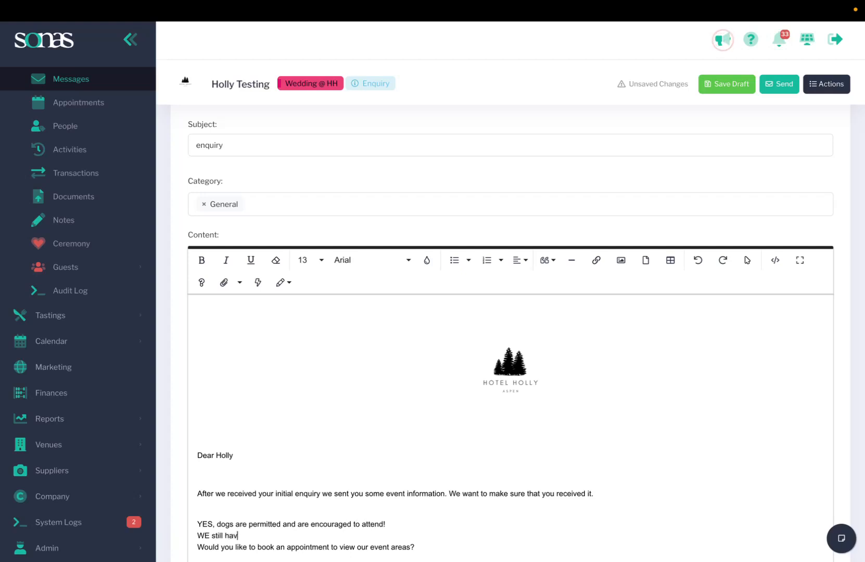
{"action": "key", "text": "BackSpace"}
{"action": "key", "text": "BackSpace"}
{"action": "key", "text": "BackSpace"}
{"action": "type", "text": "till have some dates available in June 2027, do you have a s"}
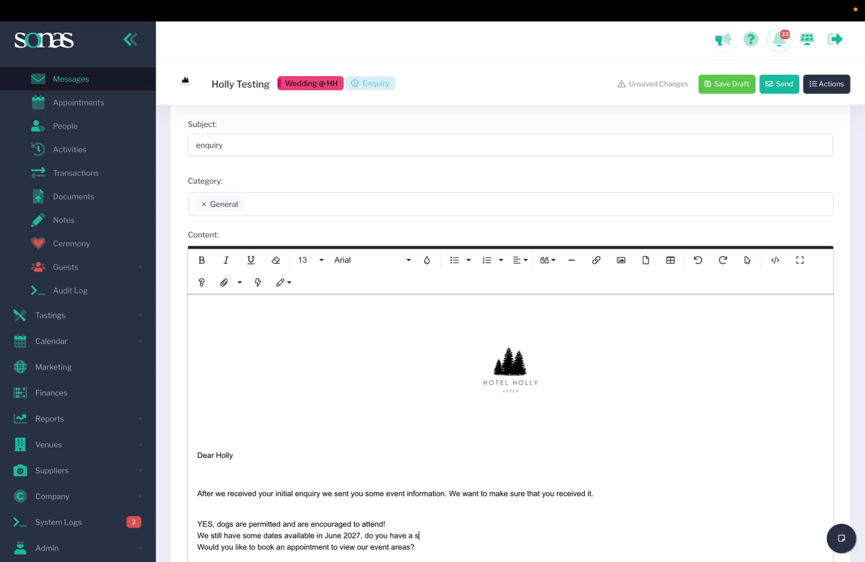
{"action": "type", "text": "pecific day in mind?"}
{"action": "key", "text": "Return"}
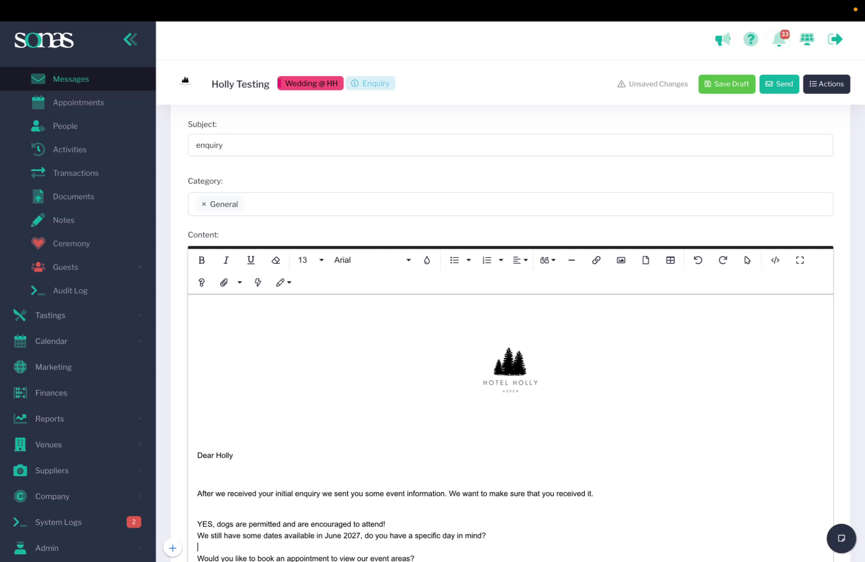
{"action": "left_click", "coordinate": [778, 85]}
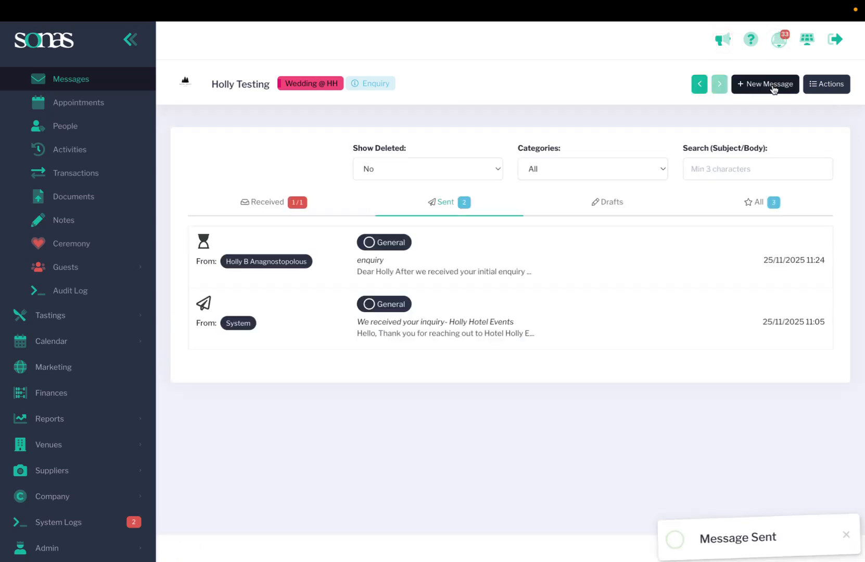
Open the event's received "Message from General Enquiries" and mark it as done.
{"action": "left_click", "coordinate": [256, 203]}
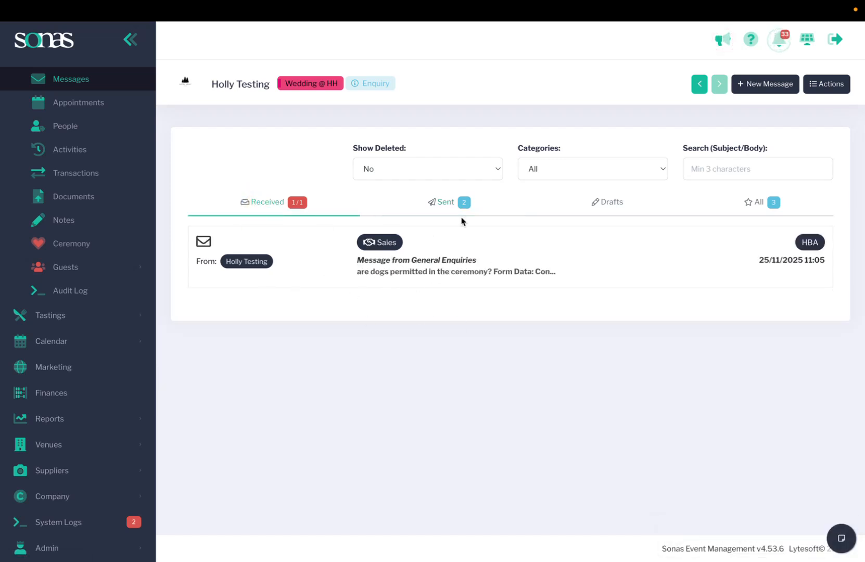
{"action": "left_click", "coordinate": [384, 270]}
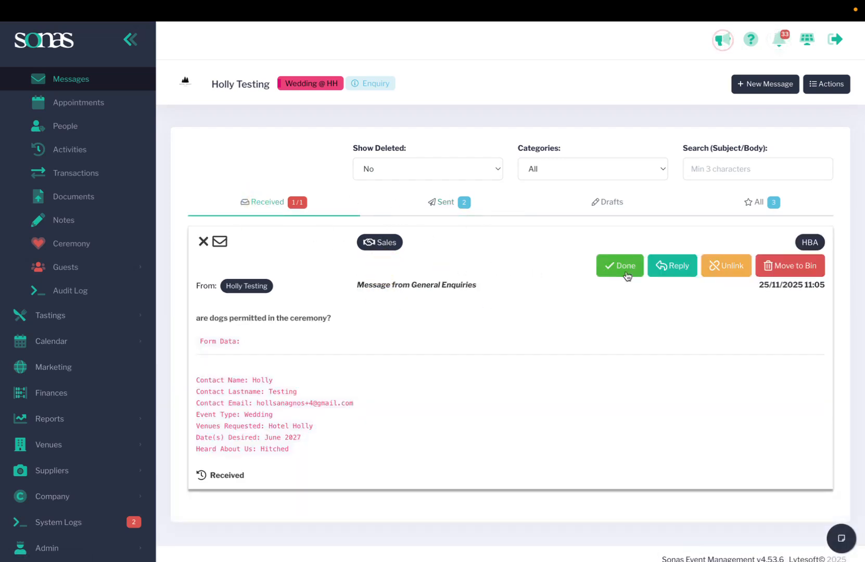
{"action": "left_click", "coordinate": [629, 264]}
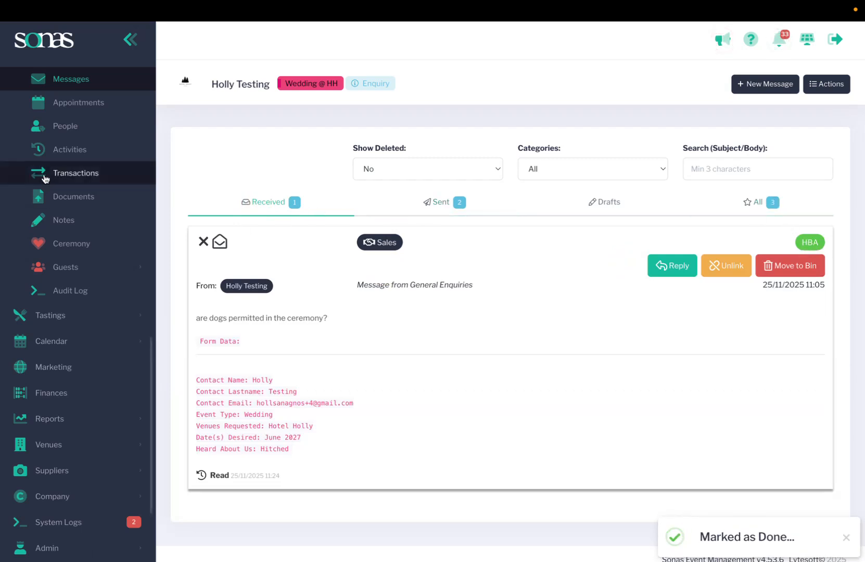
Check the unread messages in the company inbox, and open the list of enquiries.
{"action": "scroll", "coordinate": [57, 180], "scroll_direction": "up", "scroll_amount": 4}
{"action": "scroll", "coordinate": [57, 187], "scroll_direction": "up", "scroll_amount": 2}
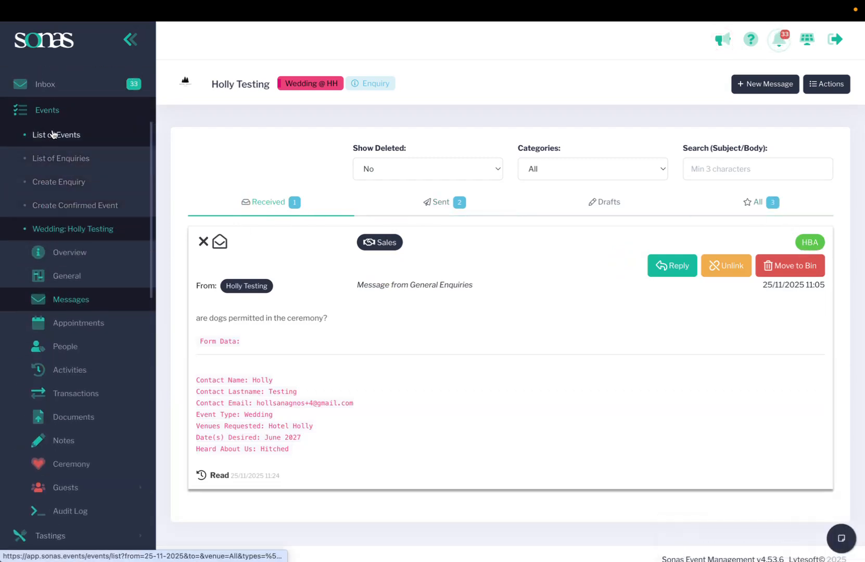
{"action": "left_click", "coordinate": [43, 82]}
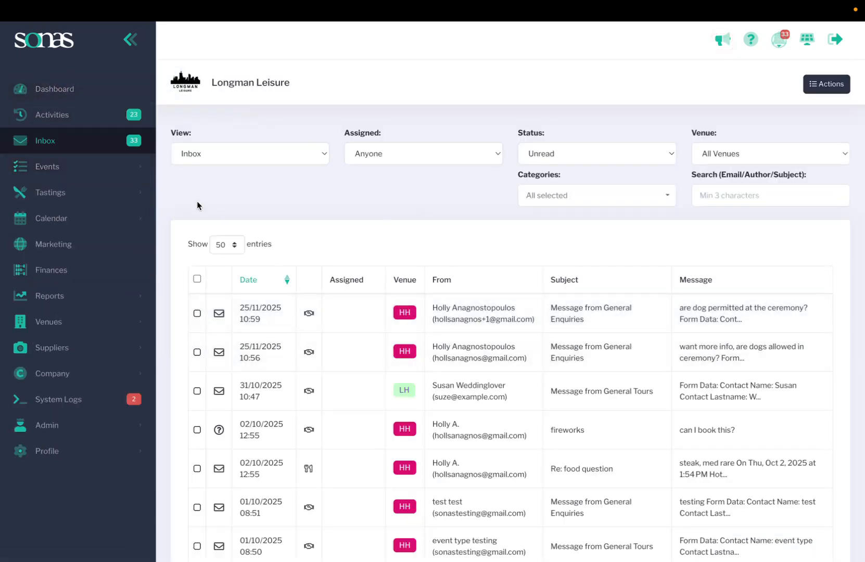
{"action": "left_click", "coordinate": [53, 170]}
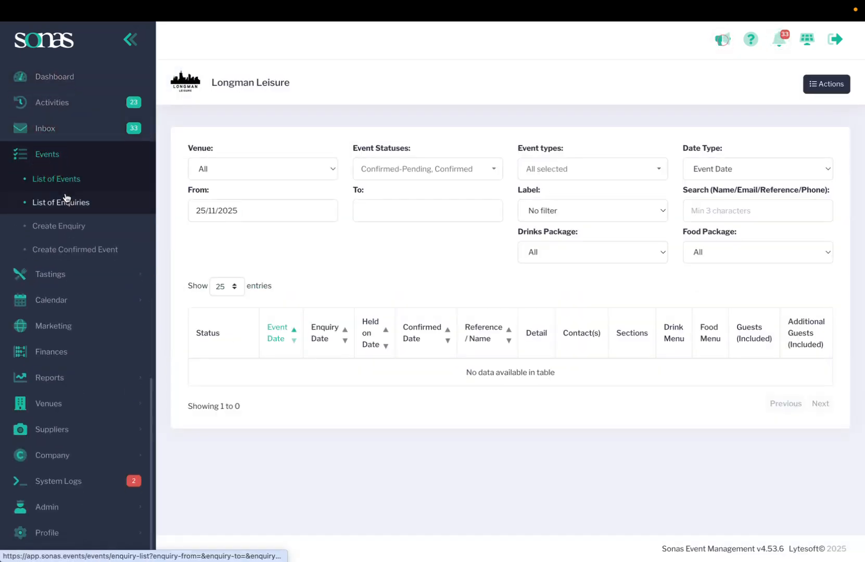
{"action": "left_click", "coordinate": [67, 204]}
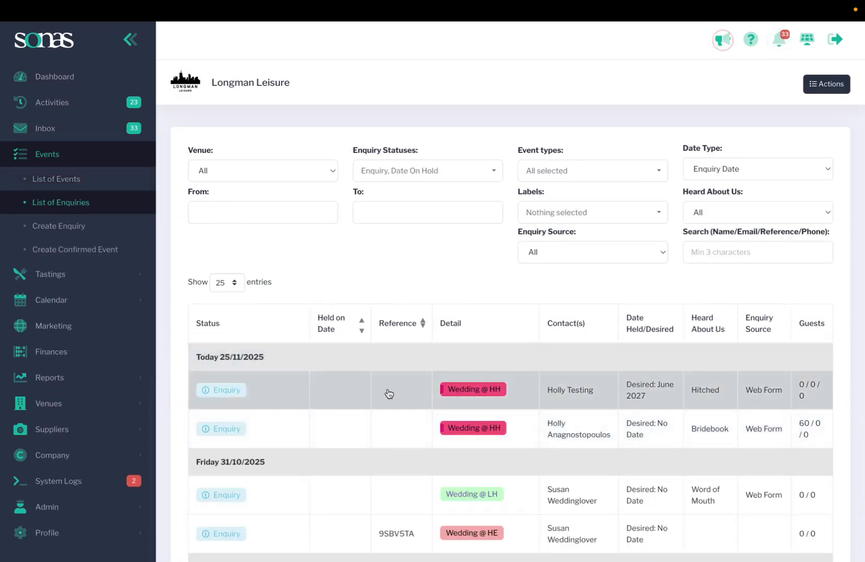
Open today's wedding enquiry with desired date June 2027, add the label "1 Day Initial Email Sent" and save the event.
{"action": "left_click", "coordinate": [372, 393]}
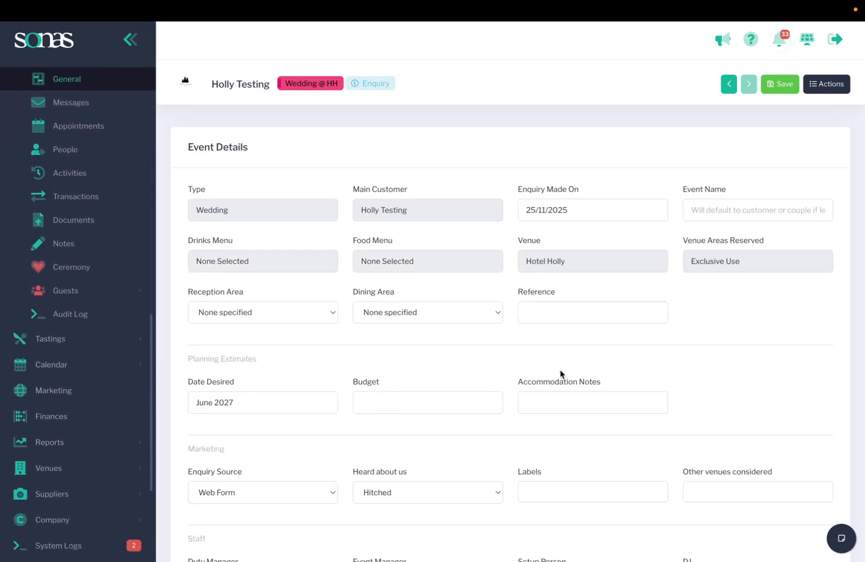
{"action": "scroll", "coordinate": [546, 405], "scroll_direction": "down", "scroll_amount": 2}
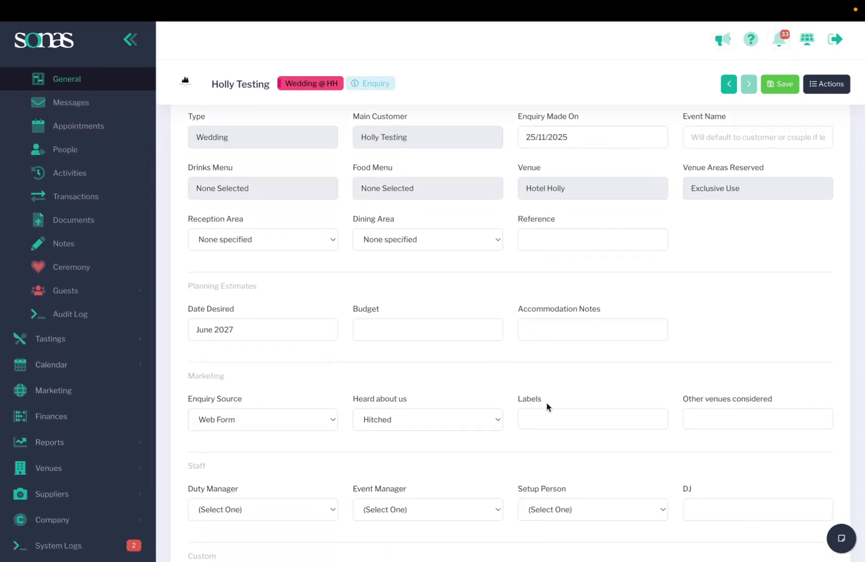
{"action": "left_click", "coordinate": [548, 418]}
{"action": "left_click", "coordinate": [555, 446]}
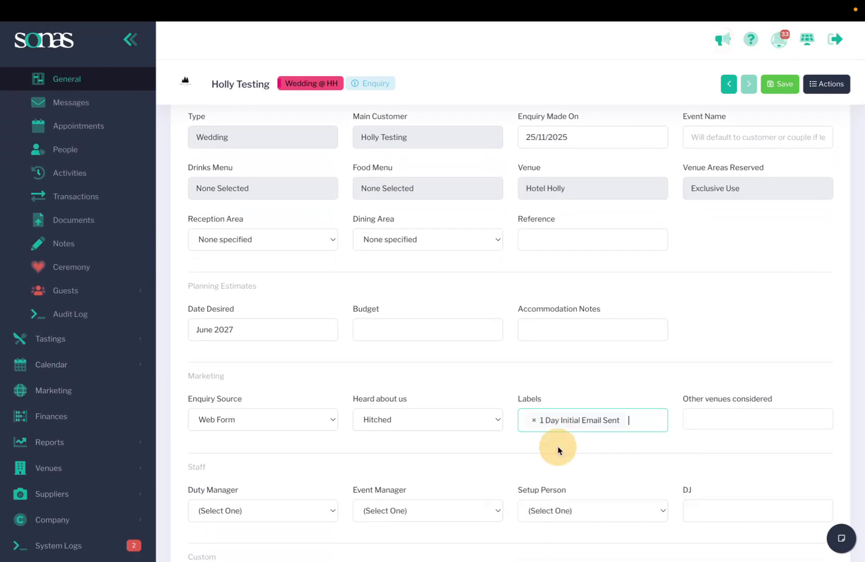
{"action": "left_click", "coordinate": [773, 87]}
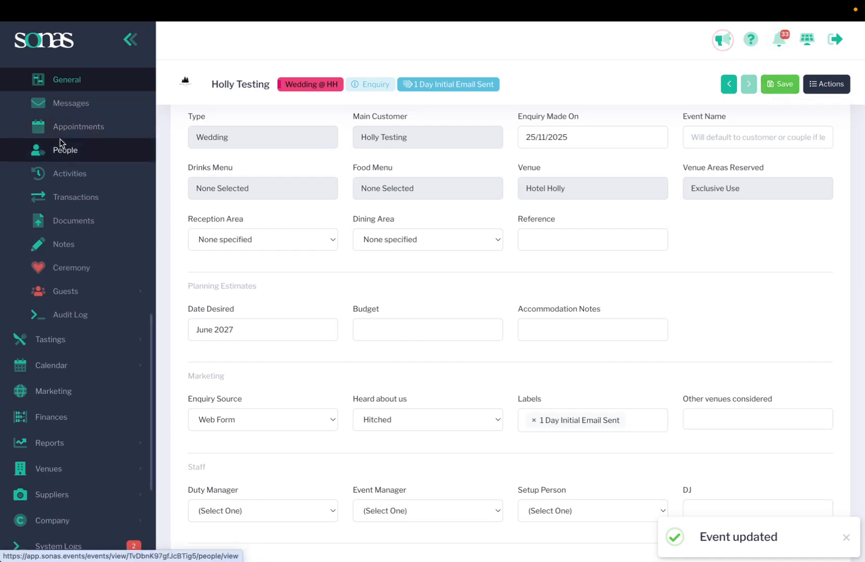
Return to the list of enquiries and look over the statuses and labels of the entries.
{"action": "scroll", "coordinate": [61, 143], "scroll_direction": "up", "scroll_amount": 3}
{"action": "scroll", "coordinate": [73, 169], "scroll_direction": "up", "scroll_amount": 5}
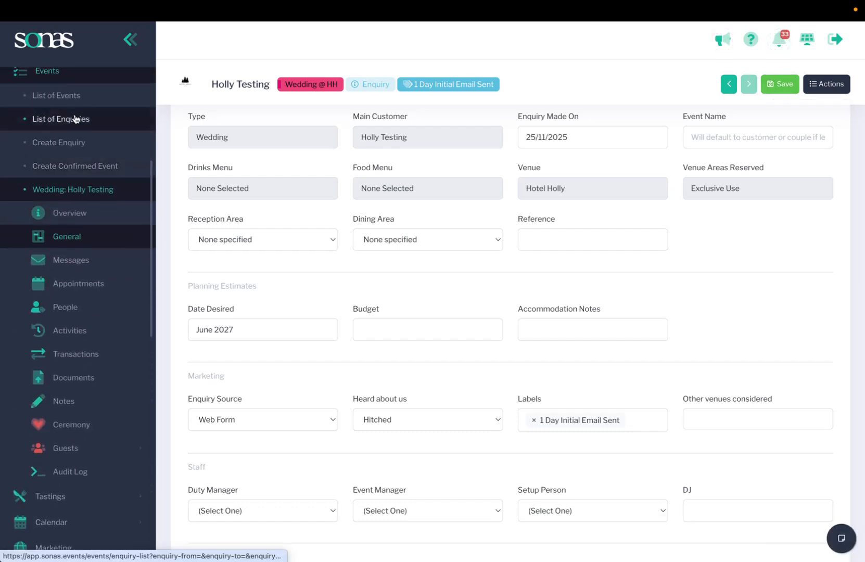
{"action": "left_click", "coordinate": [73, 118]}
{"action": "scroll", "coordinate": [414, 272], "scroll_direction": "down", "scroll_amount": 3}
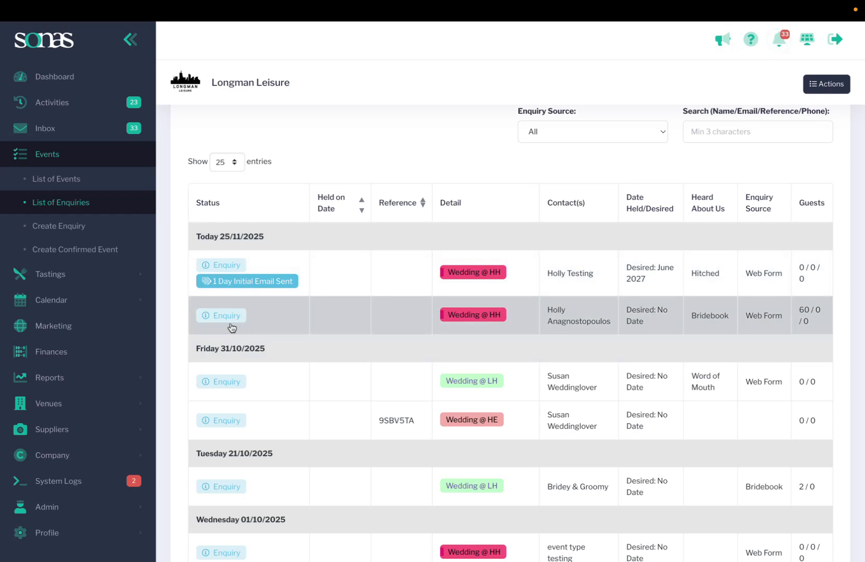
Check today's unlabelled Bridebook enquiry, the company-wide activities and the list of events, and return to the list of enquiries.
{"action": "left_click", "coordinate": [229, 323]}
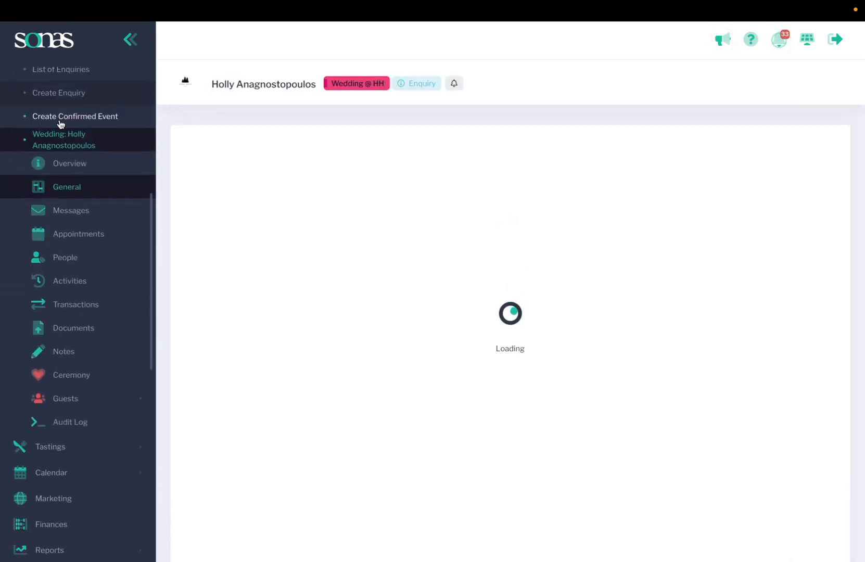
{"action": "scroll", "coordinate": [65, 160], "scroll_direction": "up", "scroll_amount": 5}
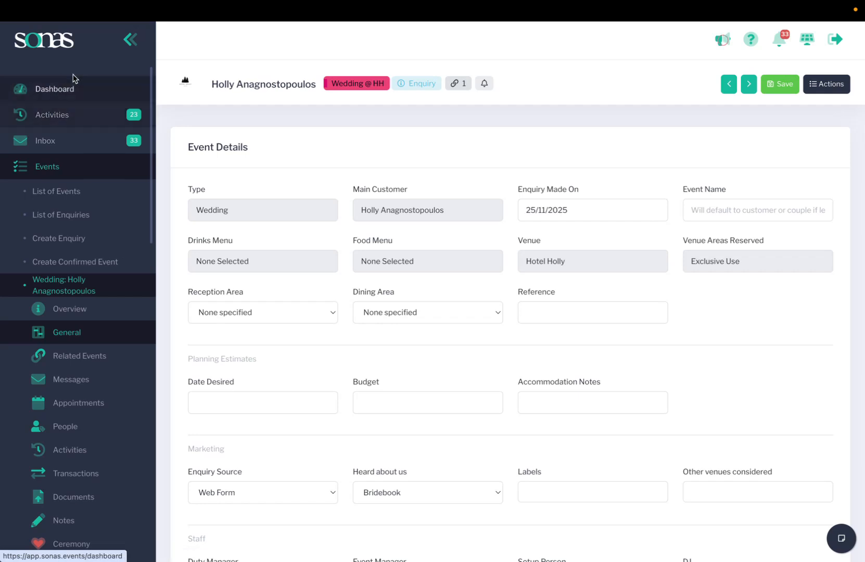
{"action": "left_click", "coordinate": [37, 119]}
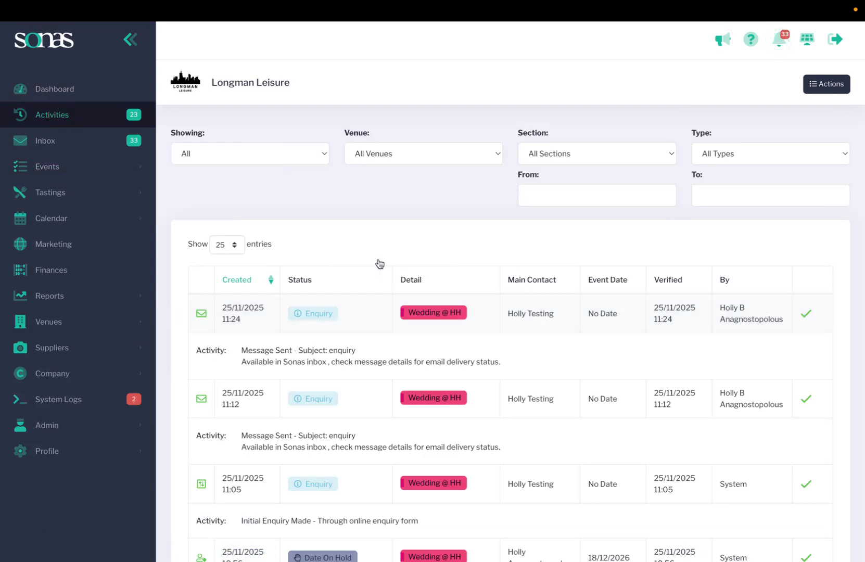
{"action": "left_click", "coordinate": [62, 170]}
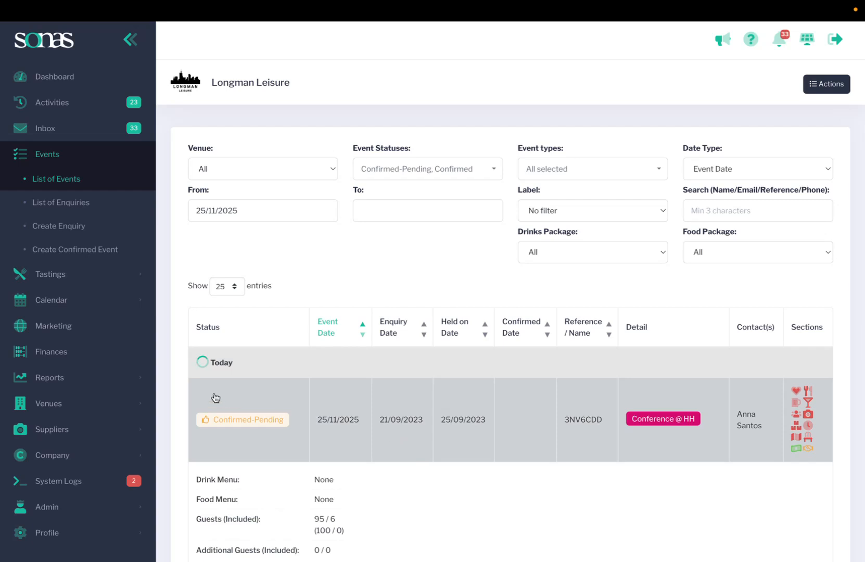
{"action": "left_click", "coordinate": [73, 204]}
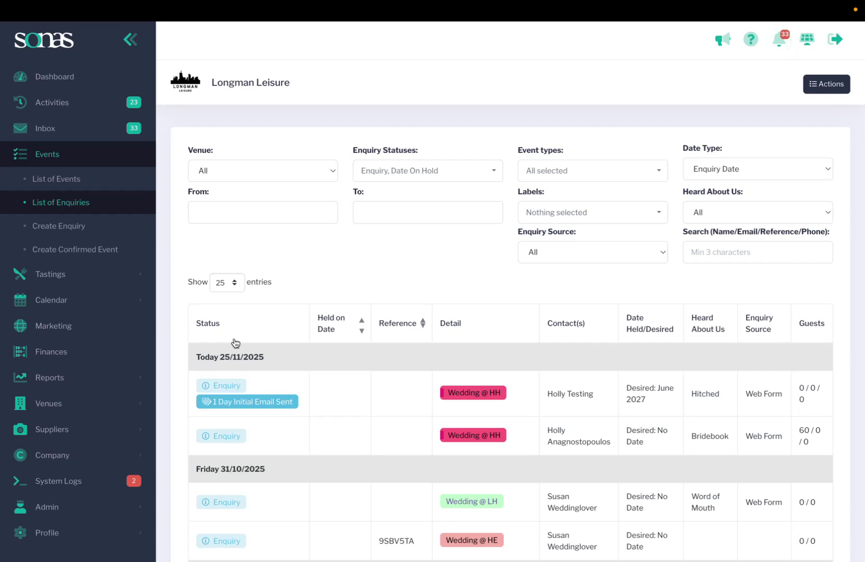
Start a new appointment for the June 2027 wedding enquiry and set its type to Show Around.
{"action": "left_click", "coordinate": [356, 399]}
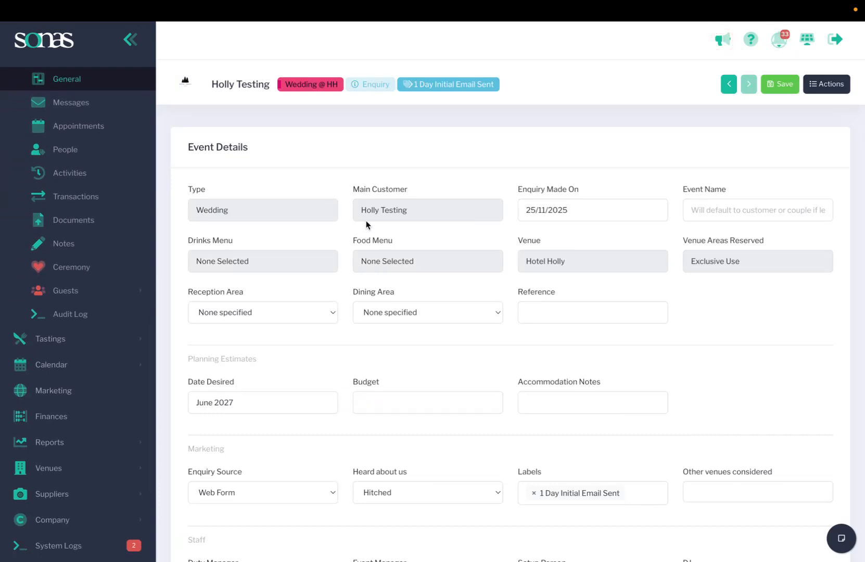
{"action": "left_click", "coordinate": [79, 127]}
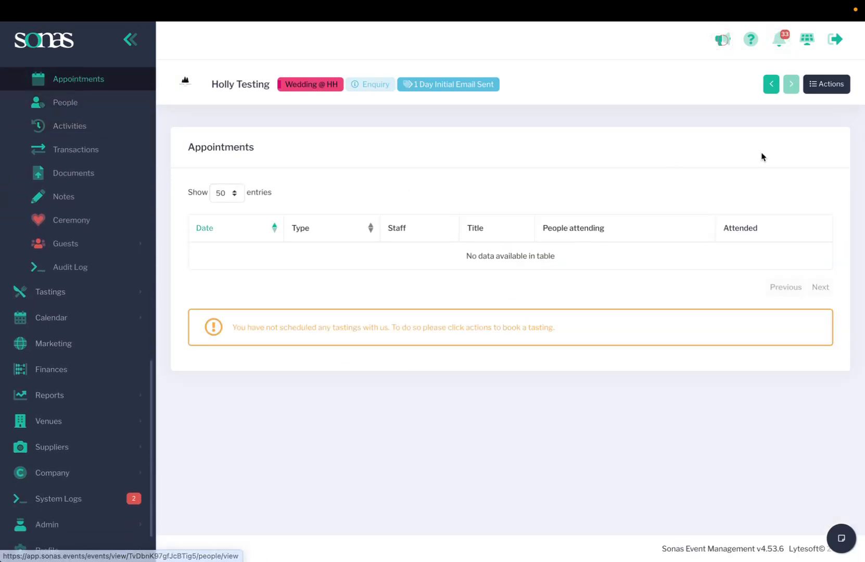
{"action": "left_click", "coordinate": [831, 85]}
{"action": "left_click", "coordinate": [765, 154]}
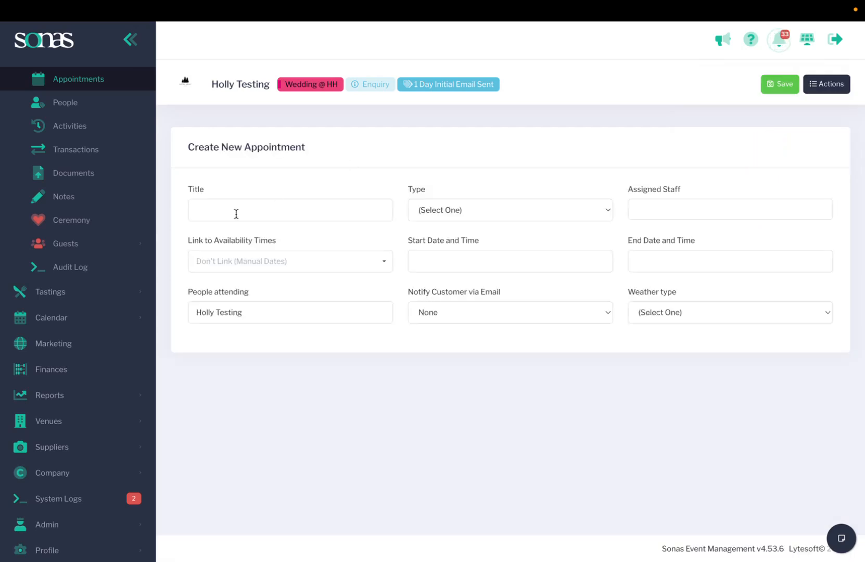
{"action": "left_click", "coordinate": [530, 216]}
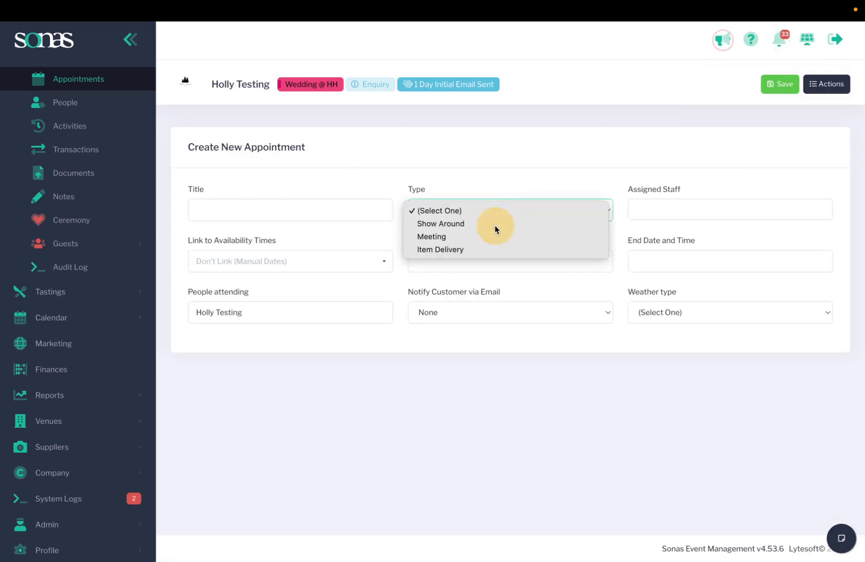
{"action": "left_click", "coordinate": [494, 222]}
Assign the staff member who has availability times and link the appointment to their 11:15 (45 min.) slot on 03/12/2025.
{"action": "left_click", "coordinate": [689, 214]}
{"action": "left_click", "coordinate": [672, 238]}
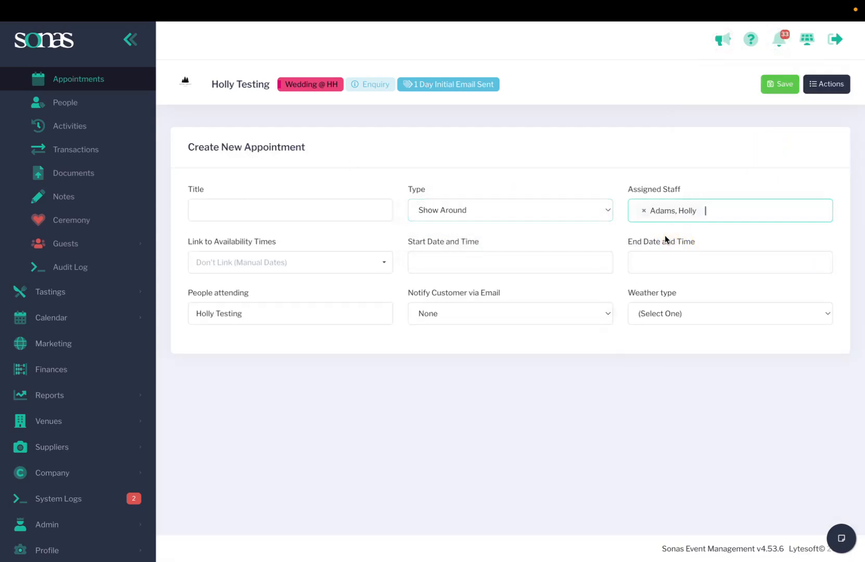
{"action": "left_click", "coordinate": [644, 210]}
{"action": "left_click", "coordinate": [662, 280]}
{"action": "left_click", "coordinate": [245, 264]}
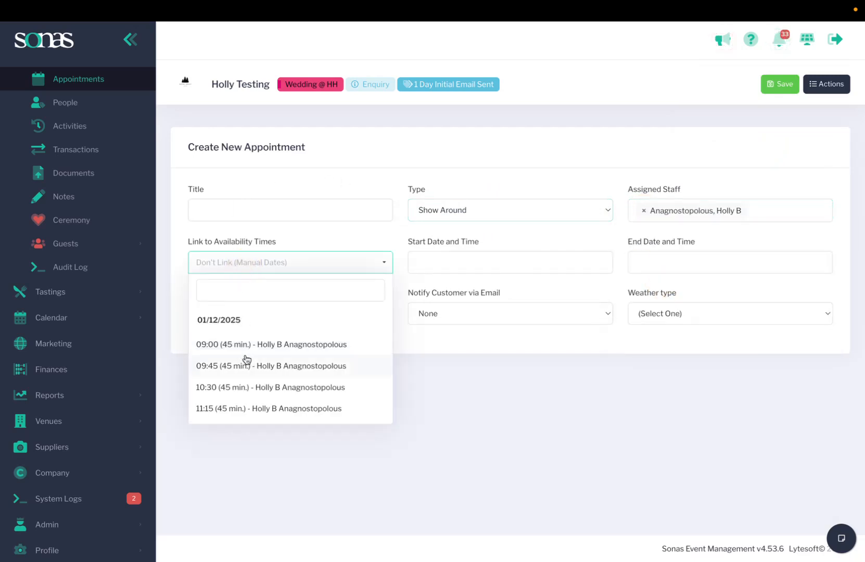
{"action": "scroll", "coordinate": [245, 356], "scroll_direction": "down", "scroll_amount": 2}
{"action": "scroll", "coordinate": [246, 333], "scroll_direction": "down", "scroll_amount": 2}
{"action": "scroll", "coordinate": [245, 357], "scroll_direction": "up", "scroll_amount": 1}
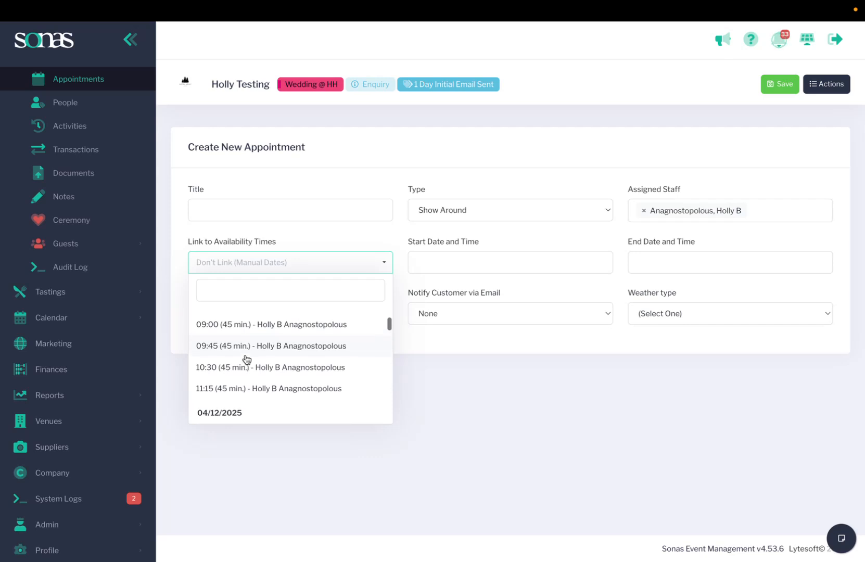
{"action": "left_click", "coordinate": [301, 391]}
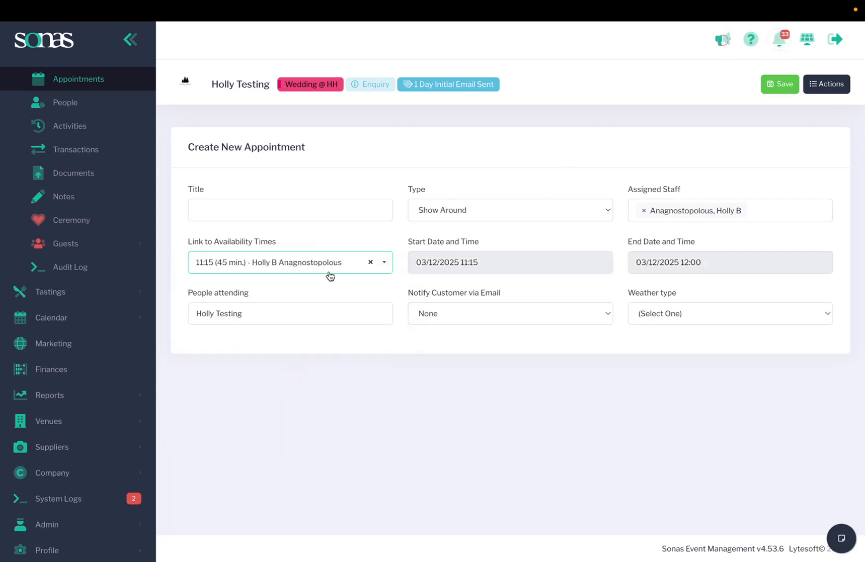
Notify the customer with the "Tour scheduled" email and save the appointment.
{"action": "left_click", "coordinate": [519, 310]}
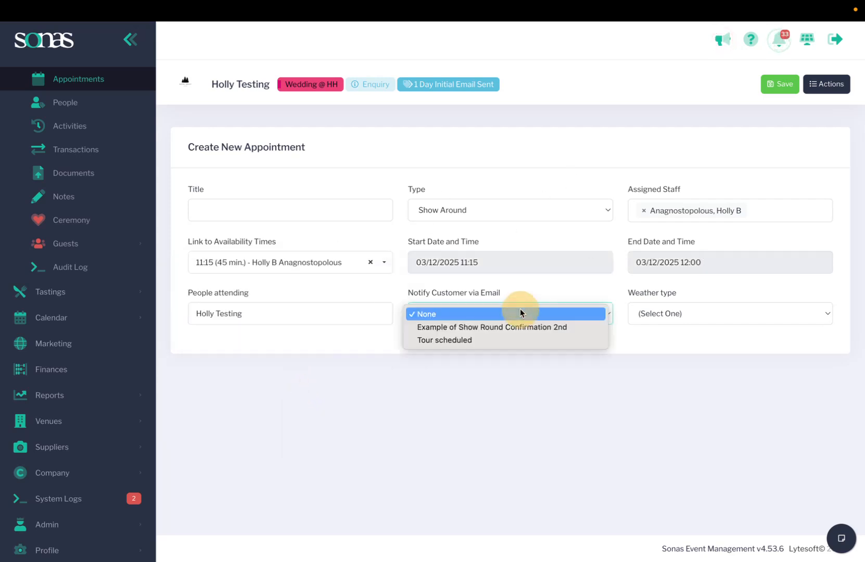
{"action": "left_click", "coordinate": [484, 345]}
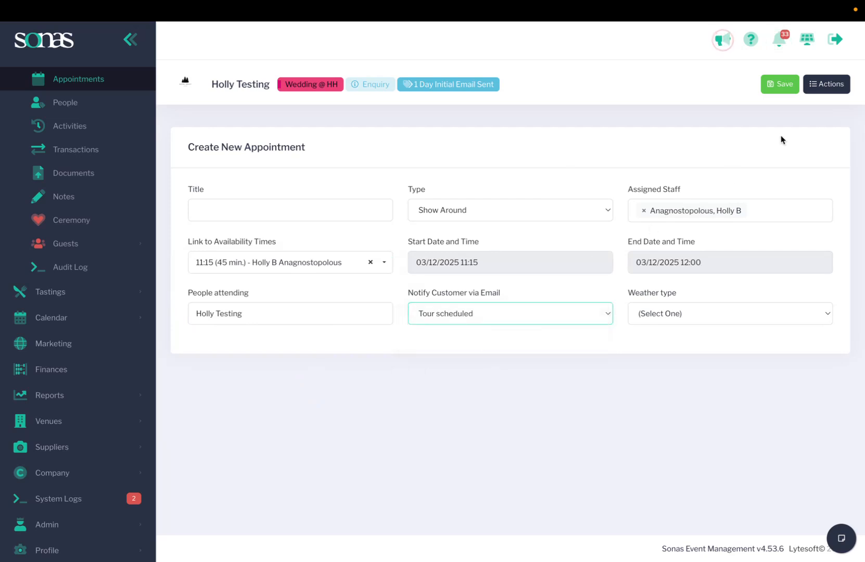
{"action": "left_click", "coordinate": [788, 82]}
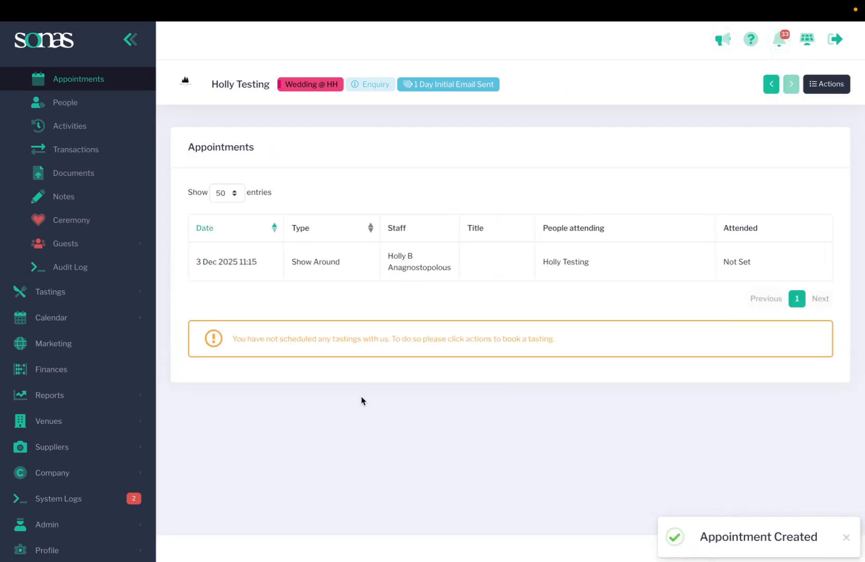
Replace the event's "1 Day Initial Email Sent" label with "Viewing Booked" in its general details and save the event.
{"action": "scroll", "coordinate": [59, 156], "scroll_direction": "up", "scroll_amount": 5}
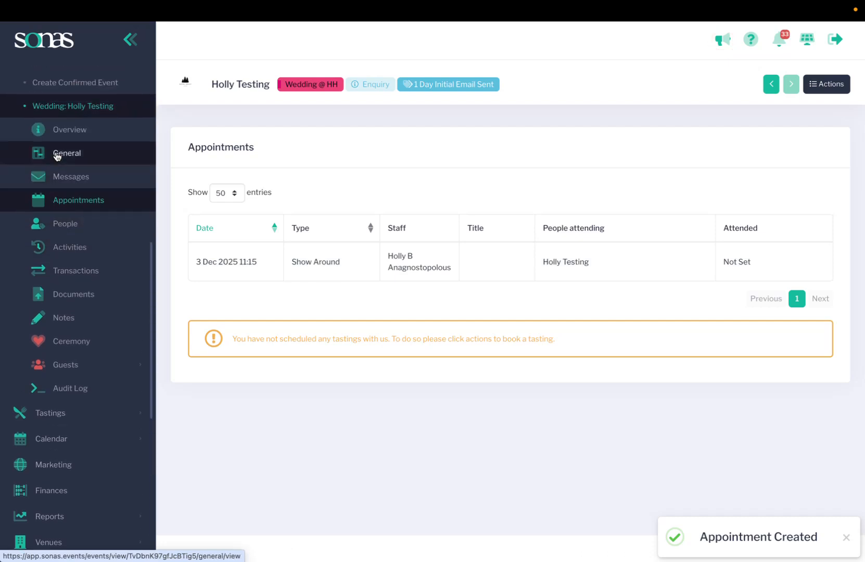
{"action": "left_click", "coordinate": [67, 163]}
{"action": "scroll", "coordinate": [488, 353], "scroll_direction": "down", "scroll_amount": 2}
{"action": "left_click", "coordinate": [534, 391]}
{"action": "left_click", "coordinate": [533, 387]}
{"action": "scroll", "coordinate": [558, 446], "scroll_direction": "down", "scroll_amount": 3}
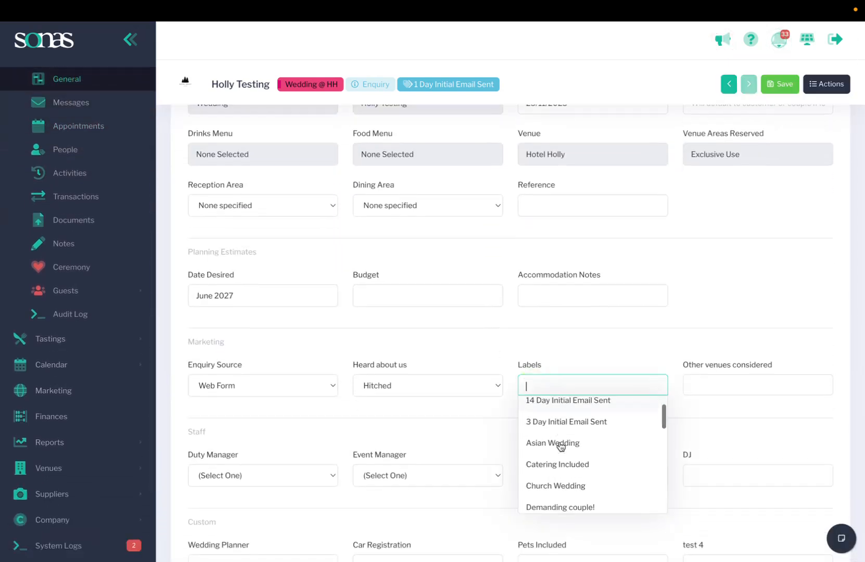
{"action": "scroll", "coordinate": [560, 446], "scroll_direction": "down", "scroll_amount": 5}
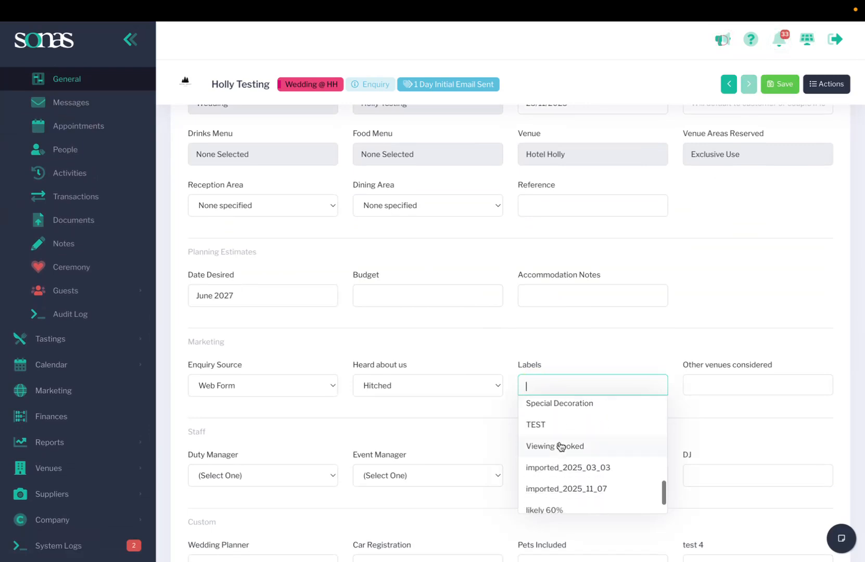
{"action": "left_click", "coordinate": [560, 448]}
{"action": "left_click", "coordinate": [778, 84]}
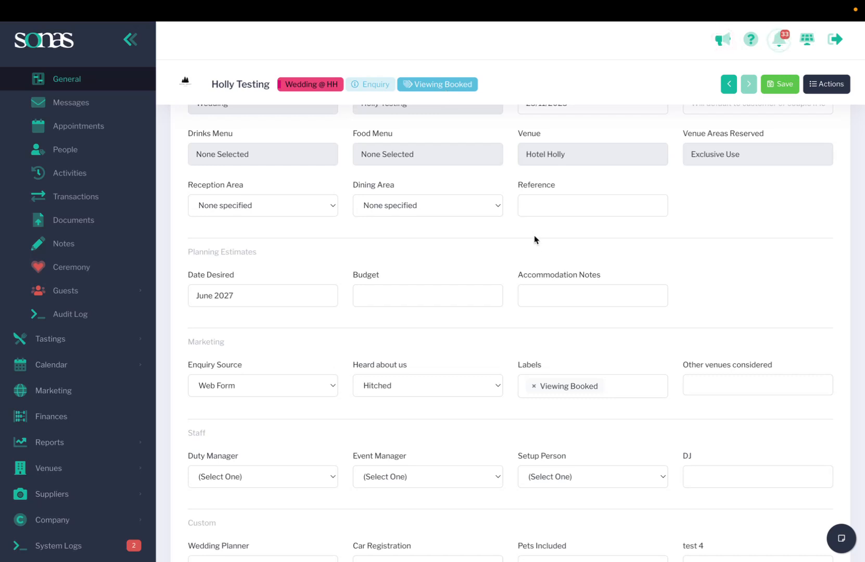
{"action": "scroll", "coordinate": [552, 218], "scroll_direction": "up", "scroll_amount": 3}
{"action": "scroll", "coordinate": [552, 218], "scroll_direction": "down", "scroll_amount": 1}
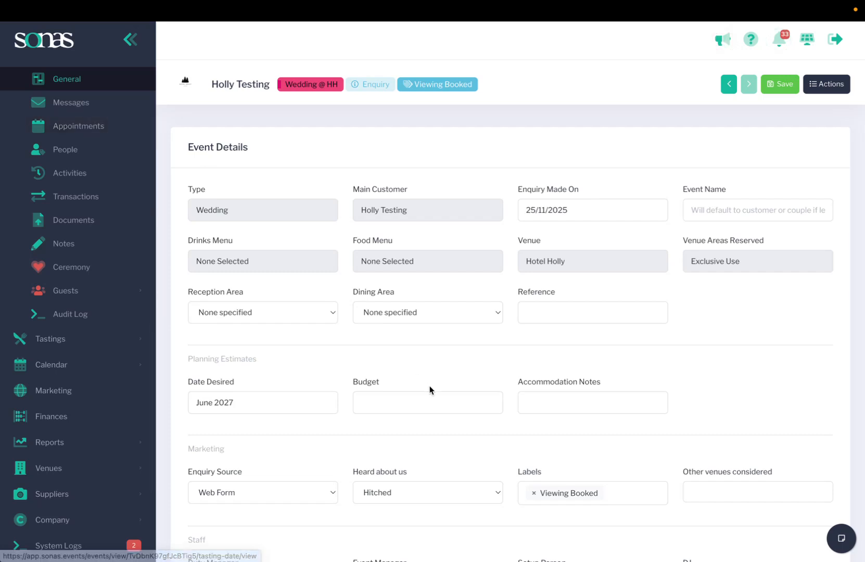
{"action": "scroll", "coordinate": [569, 523], "scroll_direction": "down", "scroll_amount": 1}
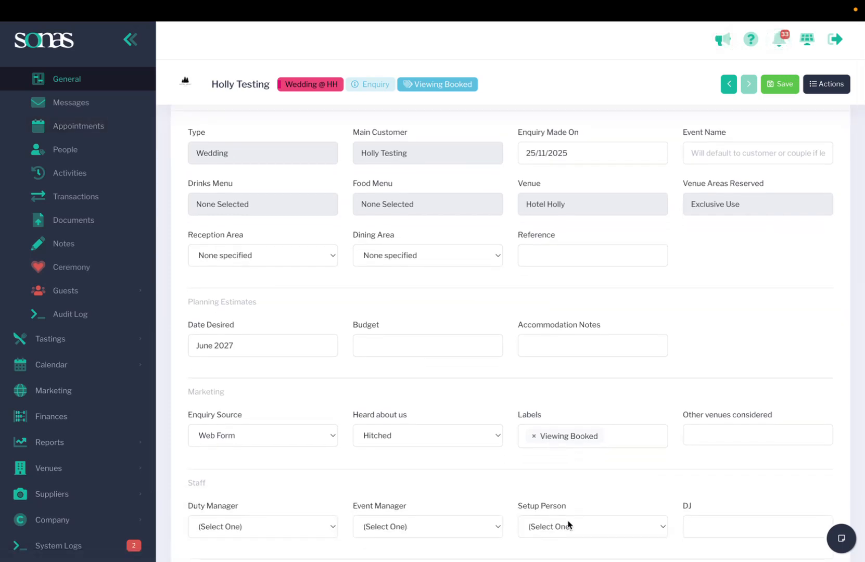
{"action": "scroll", "coordinate": [567, 523], "scroll_direction": "up", "scroll_amount": 1}
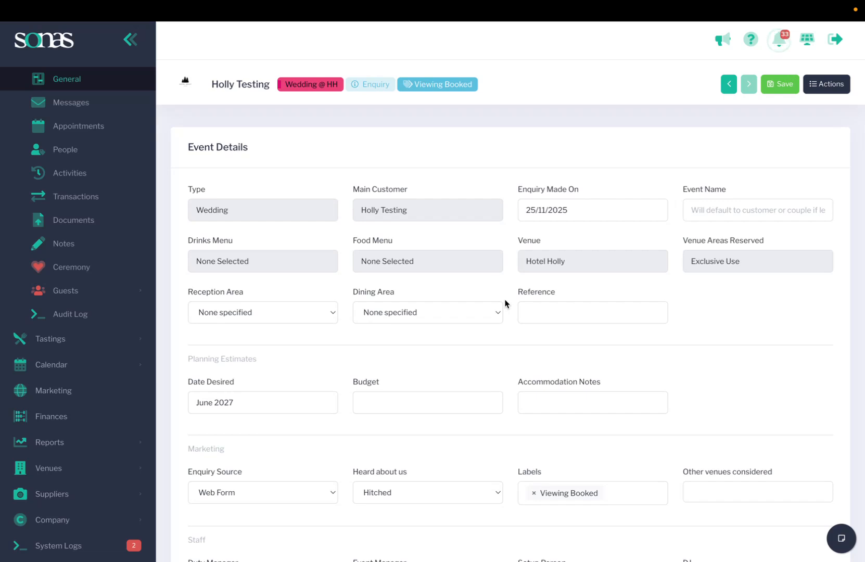
Look over the choices for Reason not Booked and Venue Booked, leave both unselected, and exhaust the enquiry.
{"action": "left_click", "coordinate": [827, 85]}
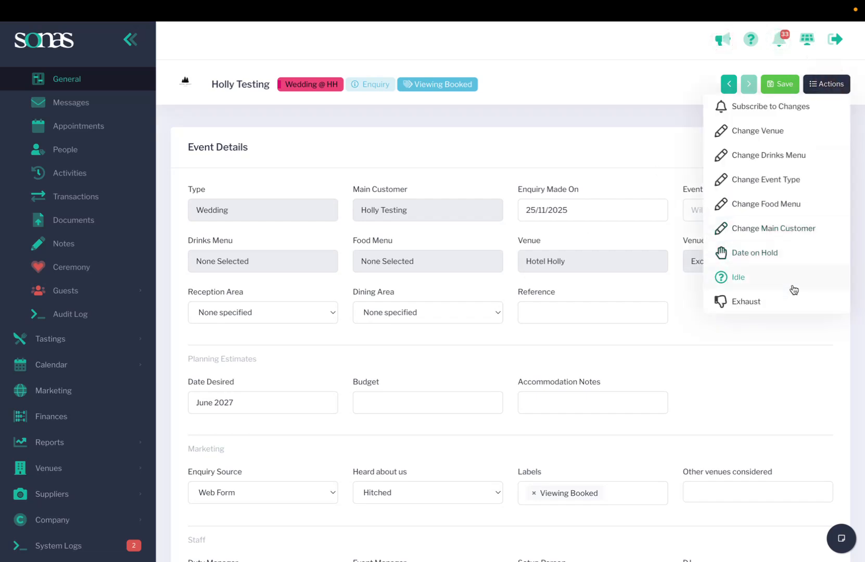
{"action": "left_click", "coordinate": [745, 306]}
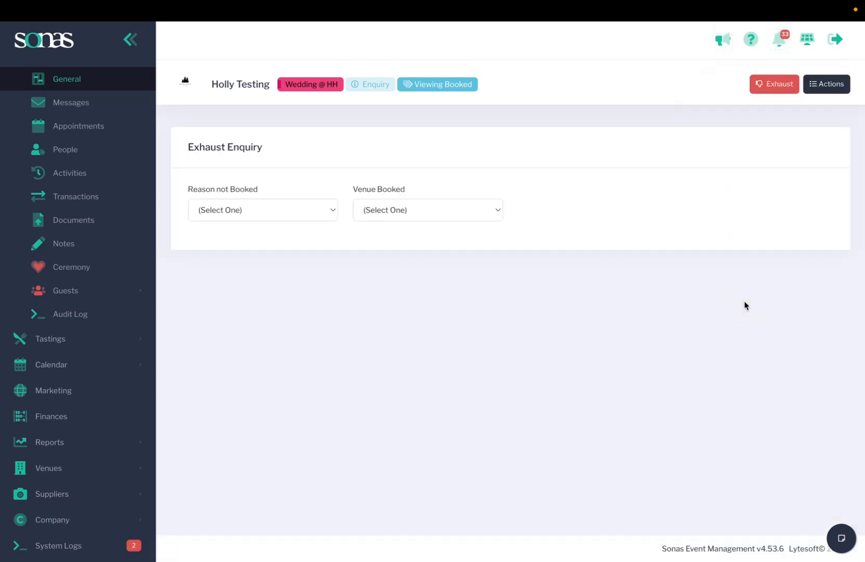
{"action": "left_click", "coordinate": [327, 213]}
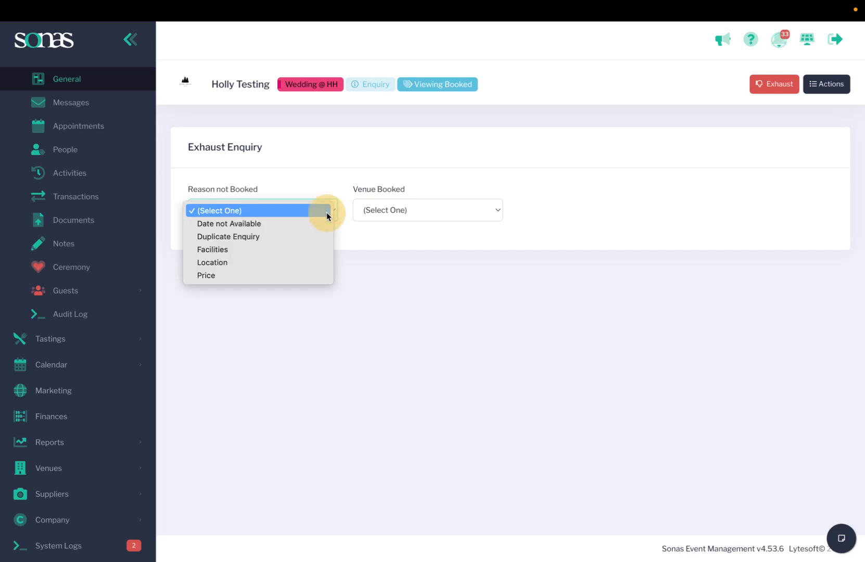
{"action": "left_click", "coordinate": [405, 207]}
{"action": "left_click", "coordinate": [405, 210]}
{"action": "left_click", "coordinate": [326, 145]}
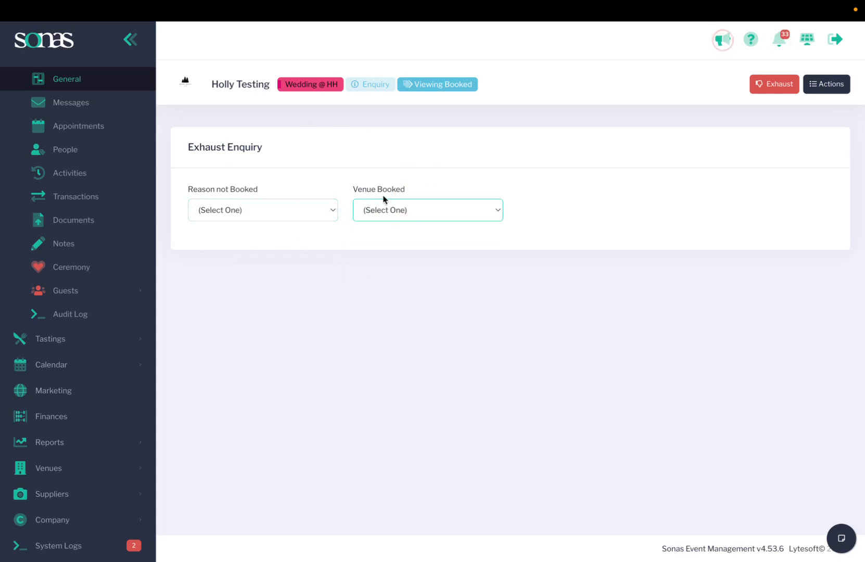
{"action": "mouse_move", "coordinate": [612, 2]}
{"action": "left_click", "coordinate": [778, 83]}
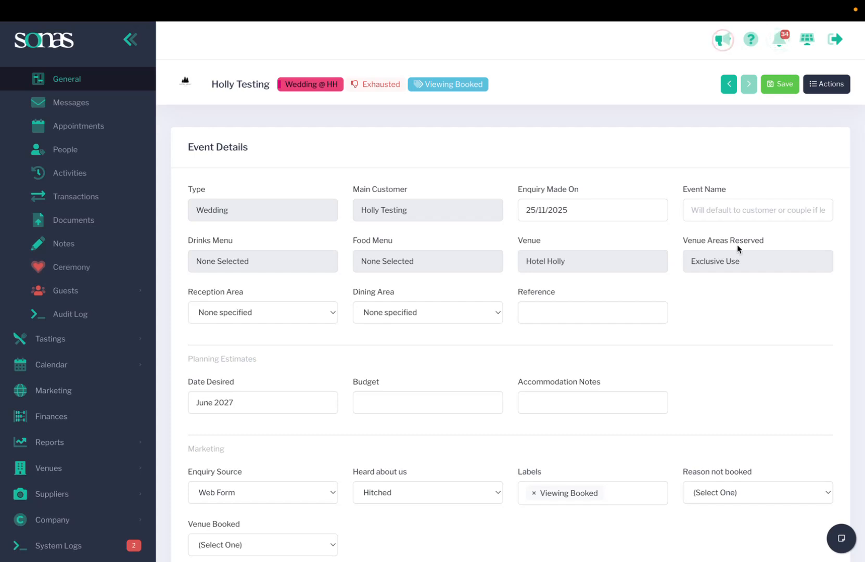
Return the exhausted wedding event to Enquiry status.
{"action": "left_click", "coordinate": [831, 84]}
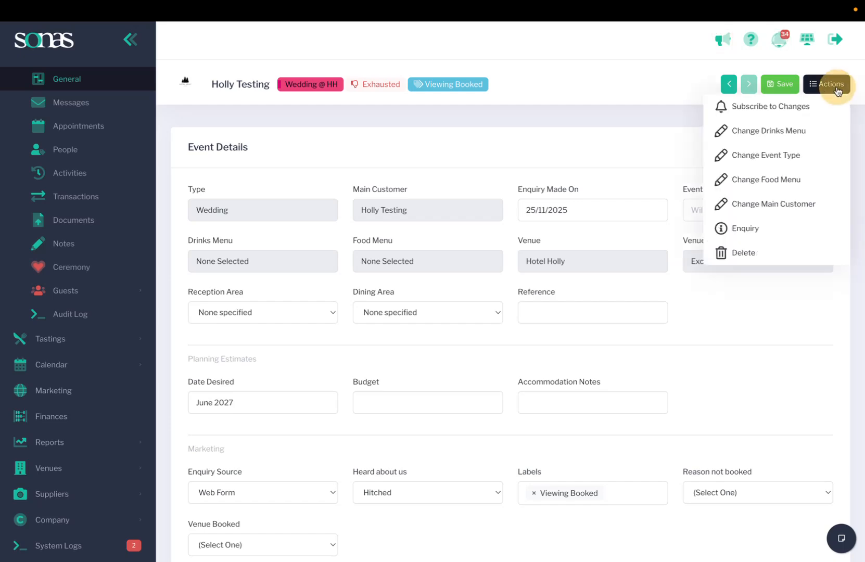
{"action": "left_click", "coordinate": [746, 229]}
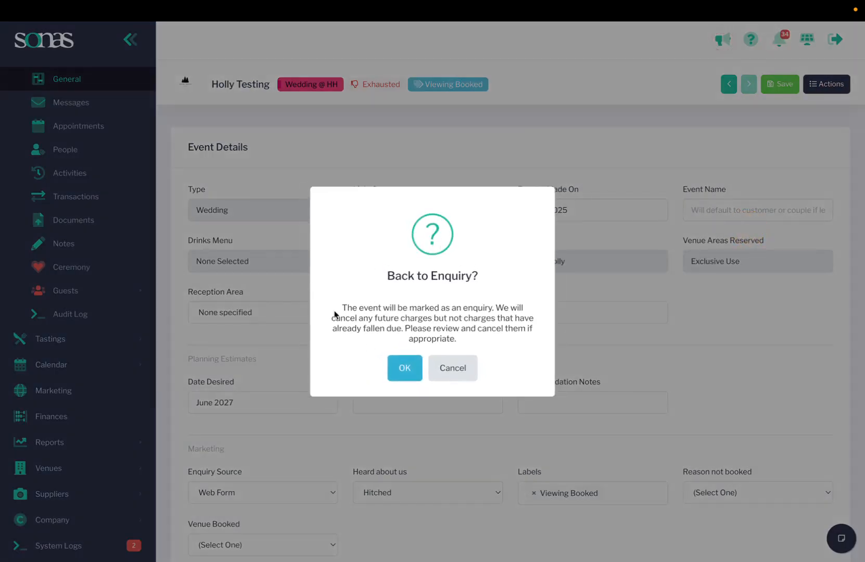
{"action": "left_click", "coordinate": [403, 367]}
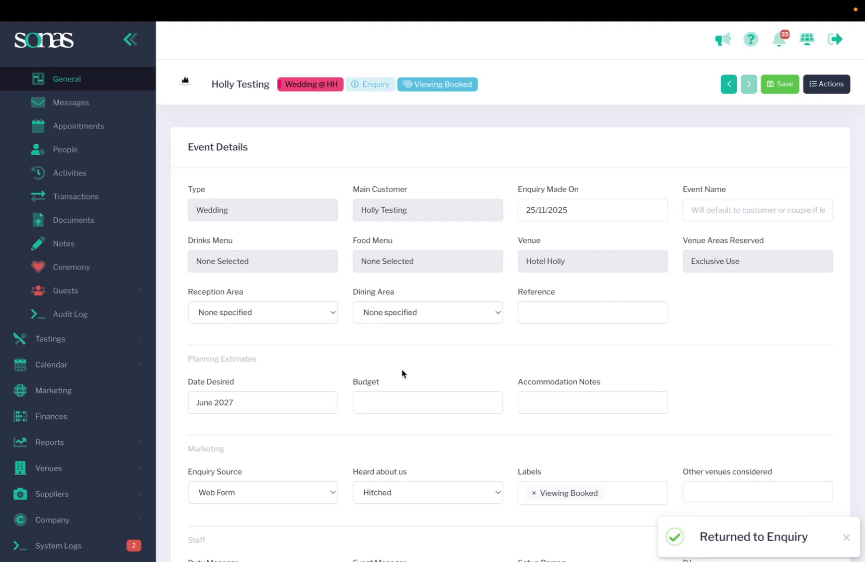
Set the wedding enquiry's status to Idle.
{"action": "left_click", "coordinate": [827, 83]}
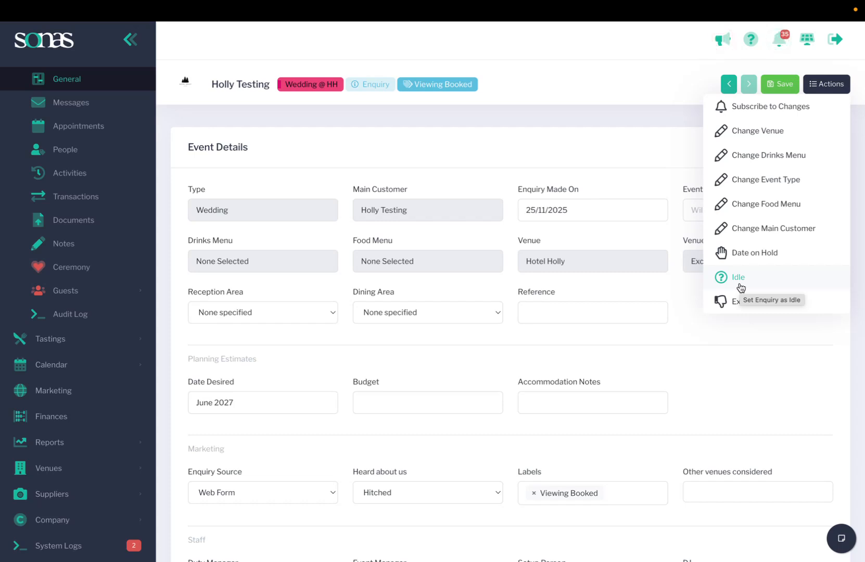
{"action": "left_click", "coordinate": [740, 284]}
{"action": "left_click", "coordinate": [404, 354]}
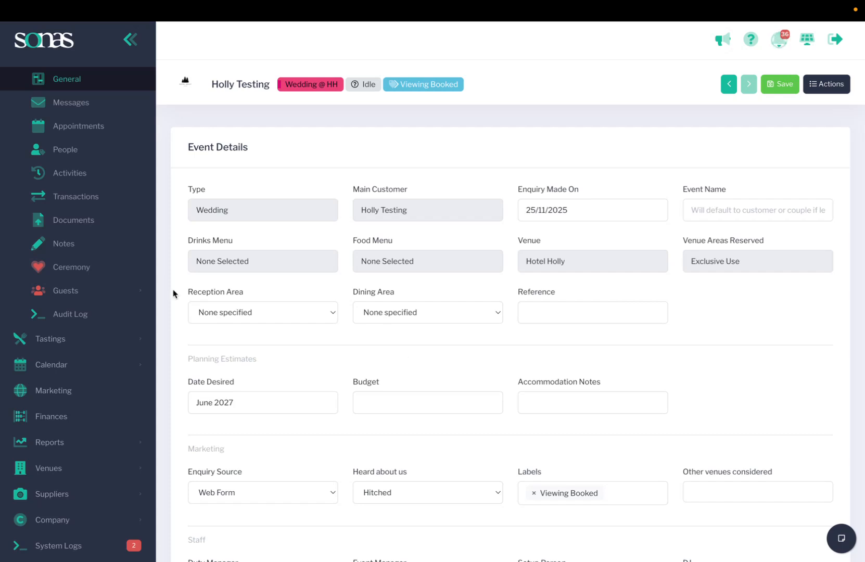
Filter the marketing list to events with only the Idle status at Hotel Holly.
{"action": "left_click", "coordinate": [53, 390]}
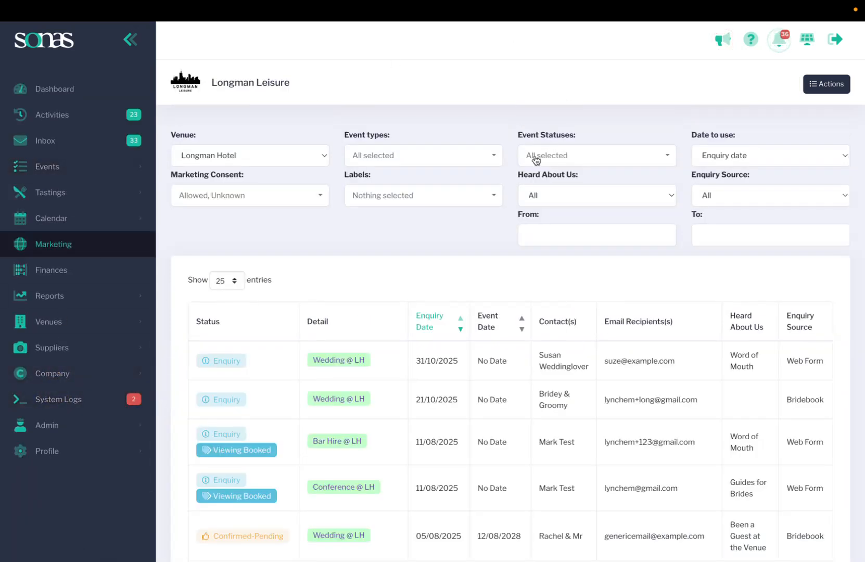
{"action": "left_click", "coordinate": [562, 165]}
{"action": "left_click", "coordinate": [627, 185]}
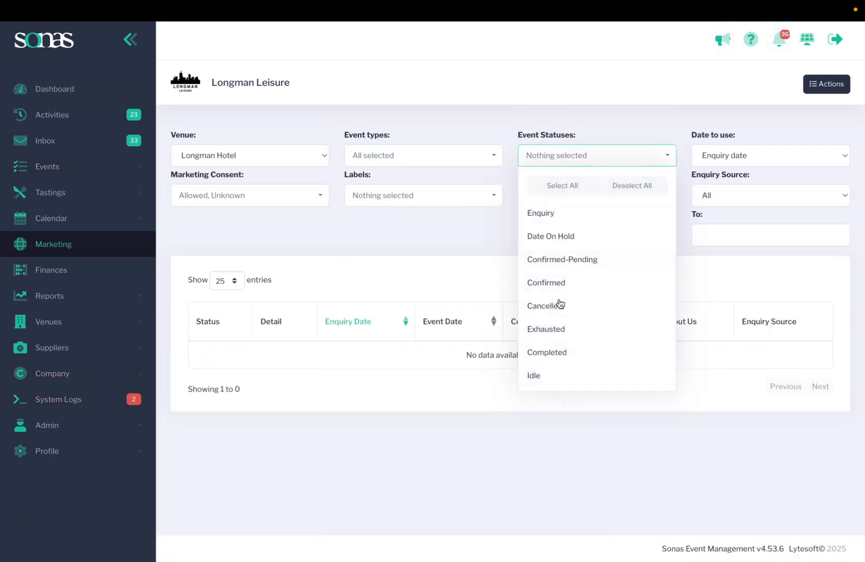
{"action": "left_click", "coordinate": [537, 384]}
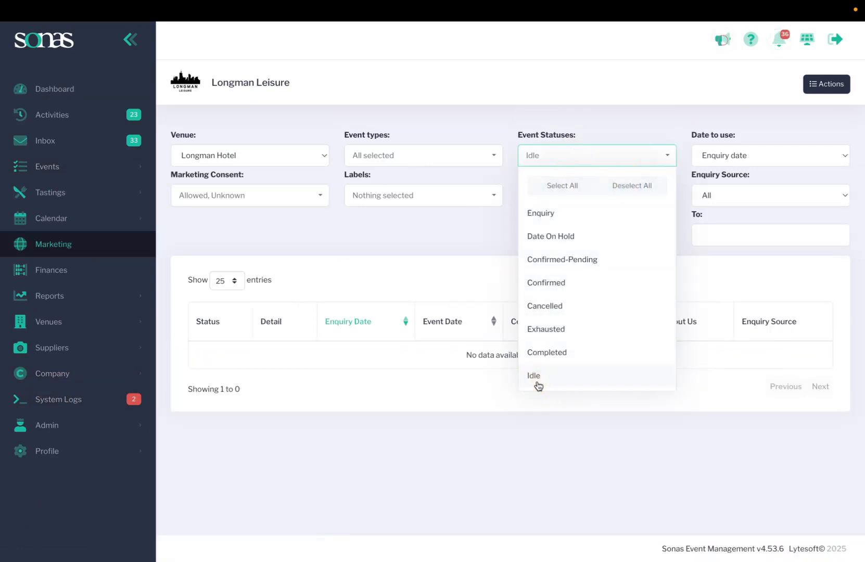
{"action": "left_click", "coordinate": [468, 276]}
{"action": "left_click", "coordinate": [282, 159]}
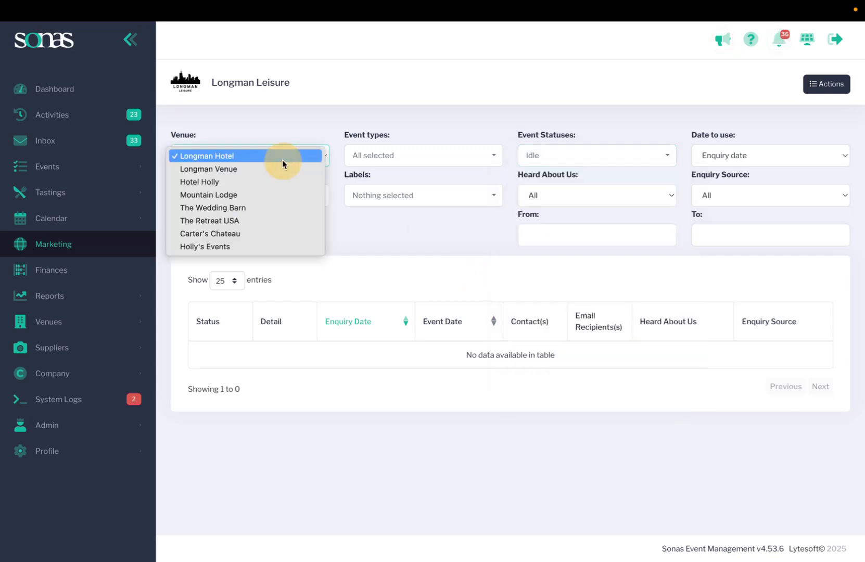
{"action": "left_click", "coordinate": [263, 182]}
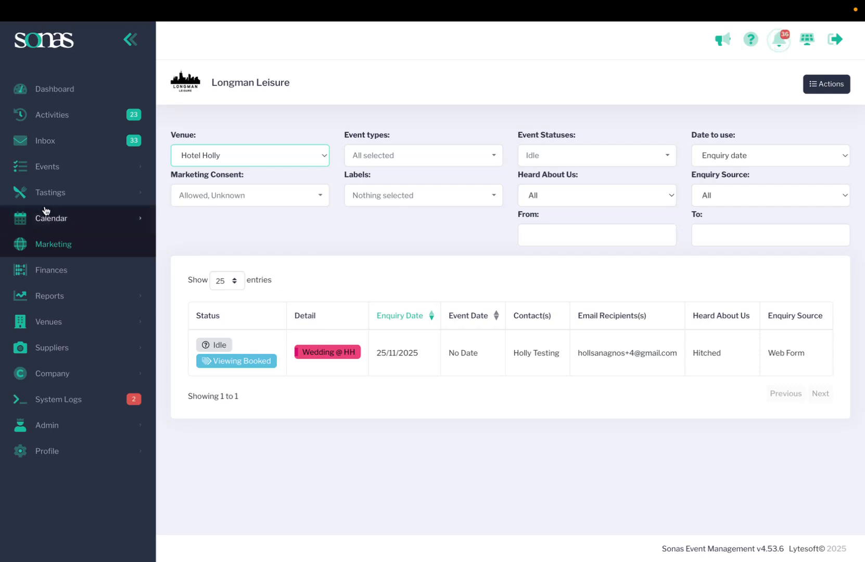
Include the Idle status in the list of enquiries and open the idle wedding enquiry at Hotel Holly.
{"action": "left_click", "coordinate": [45, 166]}
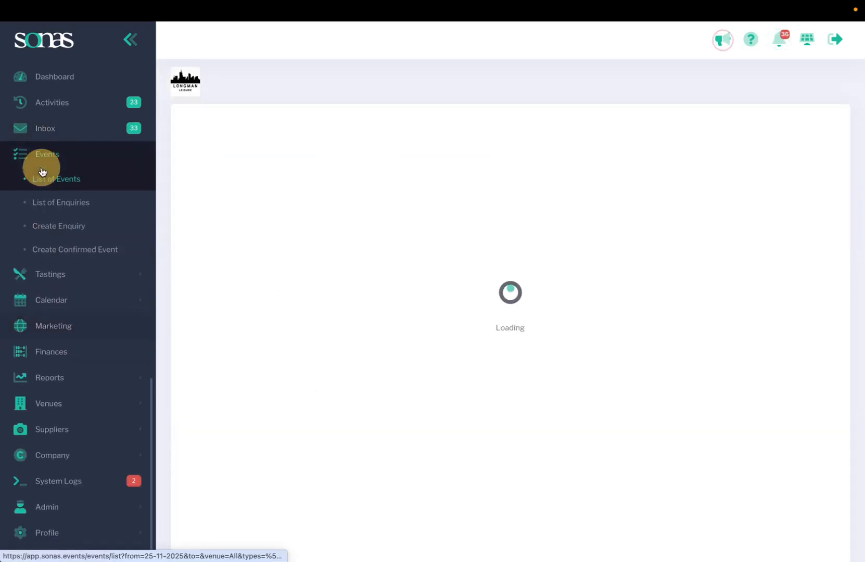
{"action": "left_click", "coordinate": [61, 202]}
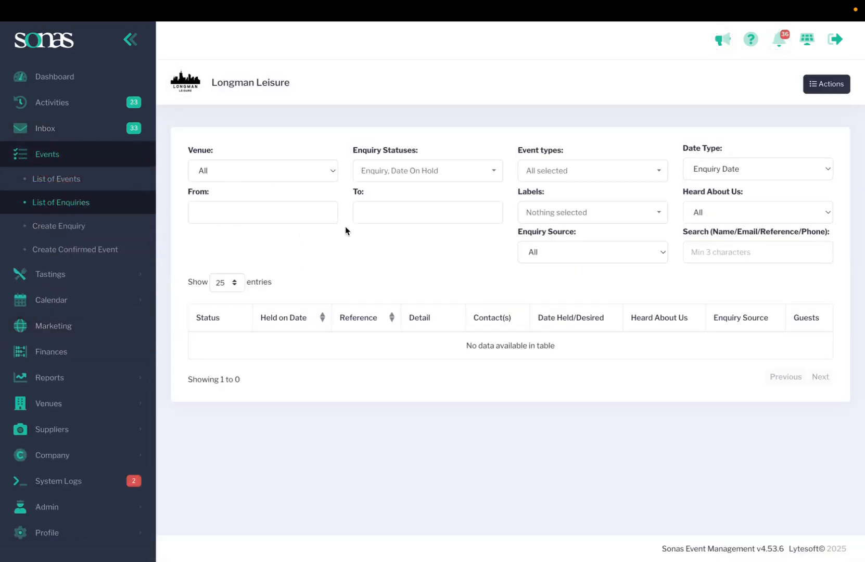
{"action": "left_click", "coordinate": [409, 179]}
{"action": "left_click", "coordinate": [379, 300]}
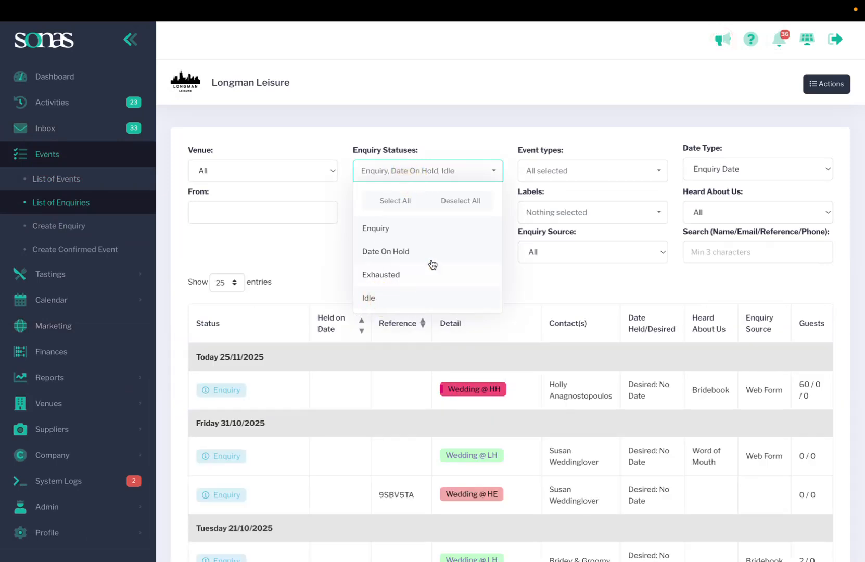
{"action": "left_click", "coordinate": [339, 404]}
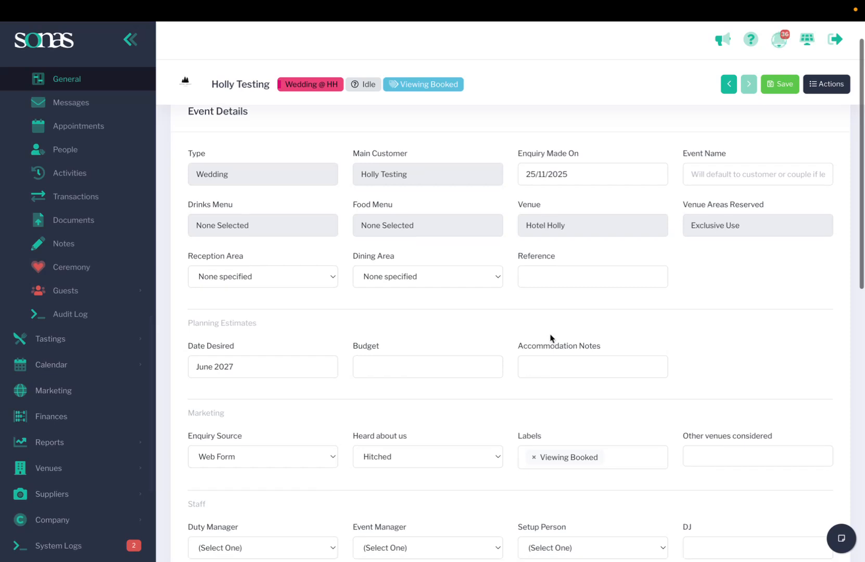
Change the idle wedding back to Enquiry status.
{"action": "left_click", "coordinate": [829, 84]}
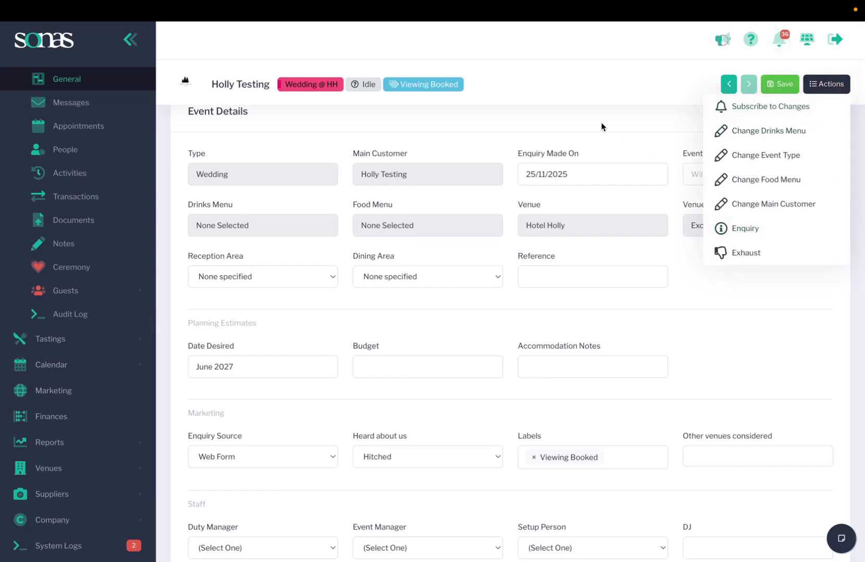
{"action": "left_click", "coordinate": [748, 230]}
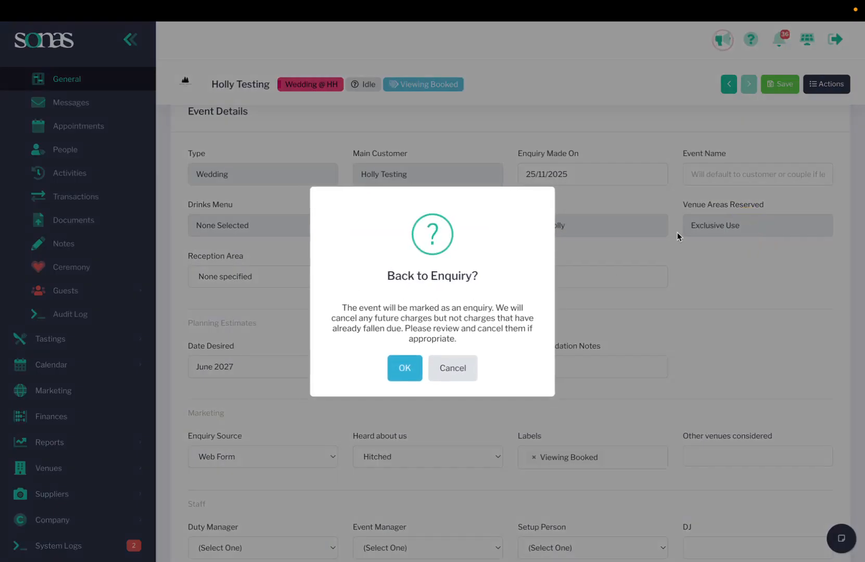
{"action": "left_click", "coordinate": [408, 370]}
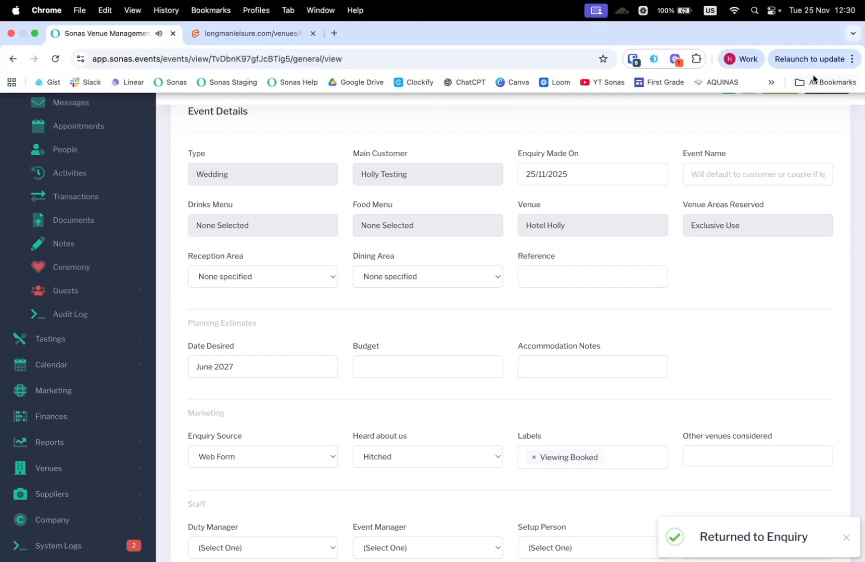
Start putting a date on hold for the enquiry and bring the availability calendar to June 2027.
{"action": "left_click", "coordinate": [828, 85]}
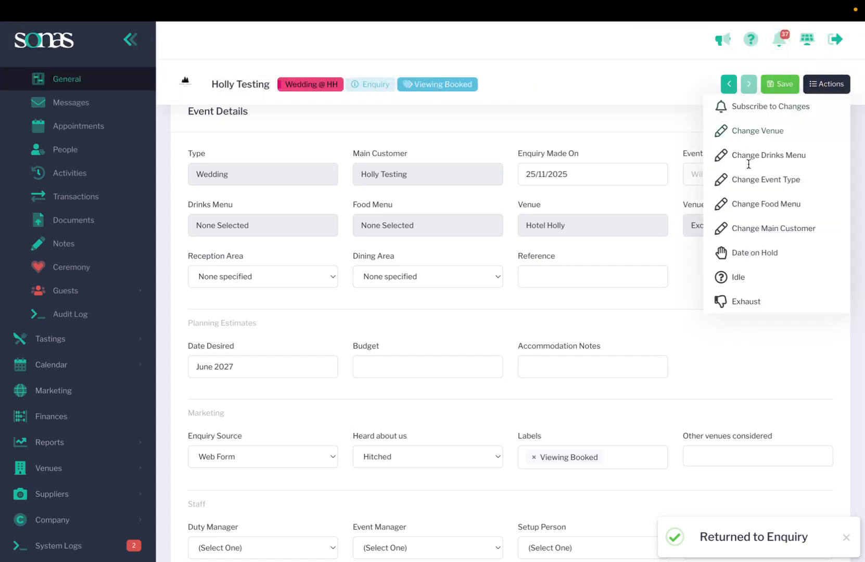
{"action": "left_click", "coordinate": [745, 255]}
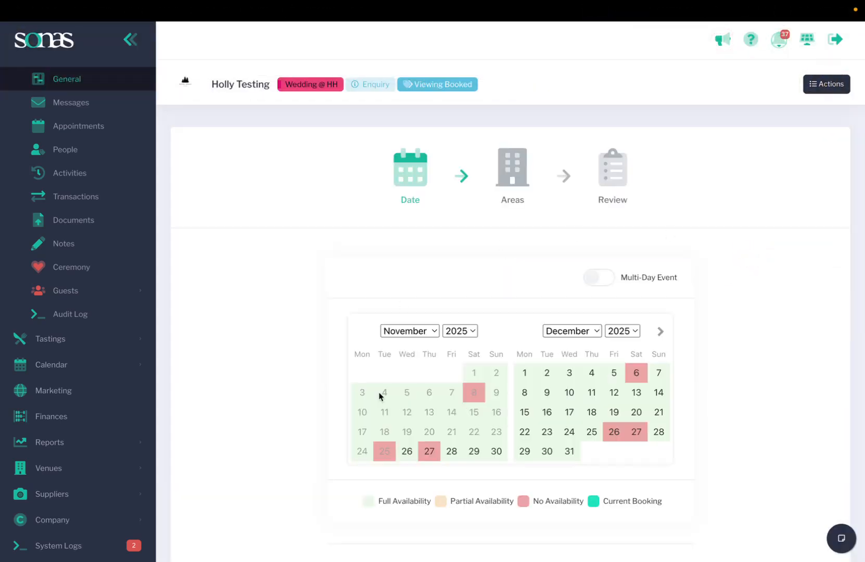
{"action": "scroll", "coordinate": [382, 393], "scroll_direction": "down", "scroll_amount": 2}
{"action": "scroll", "coordinate": [383, 390], "scroll_direction": "down", "scroll_amount": 1}
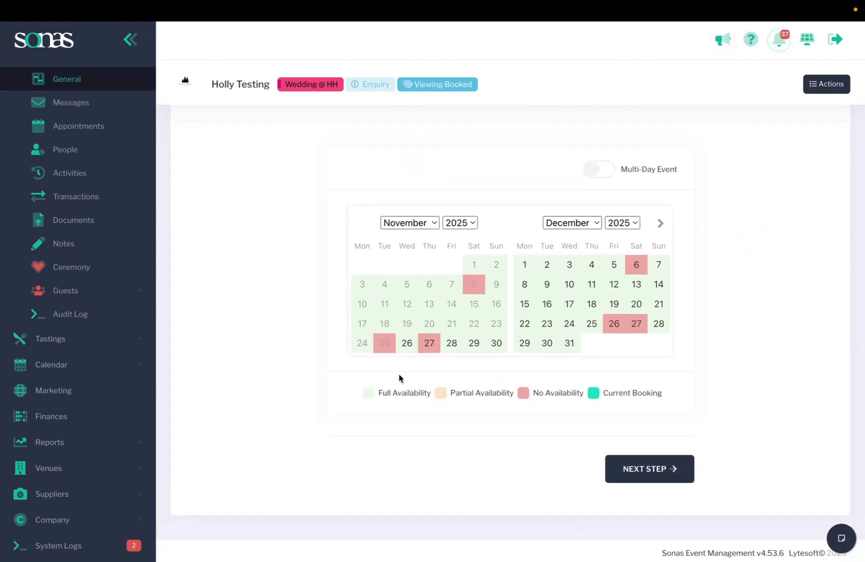
{"action": "left_click", "coordinate": [405, 224]}
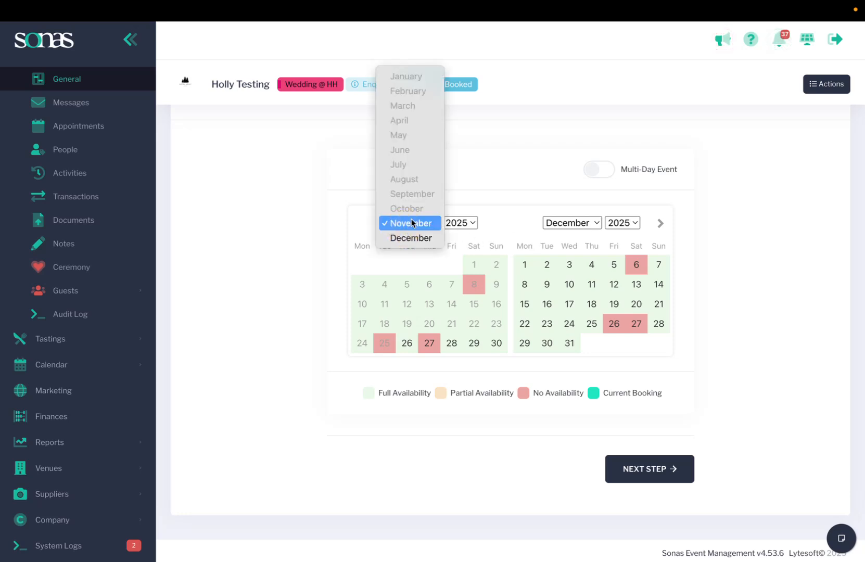
{"action": "left_click", "coordinate": [472, 223]}
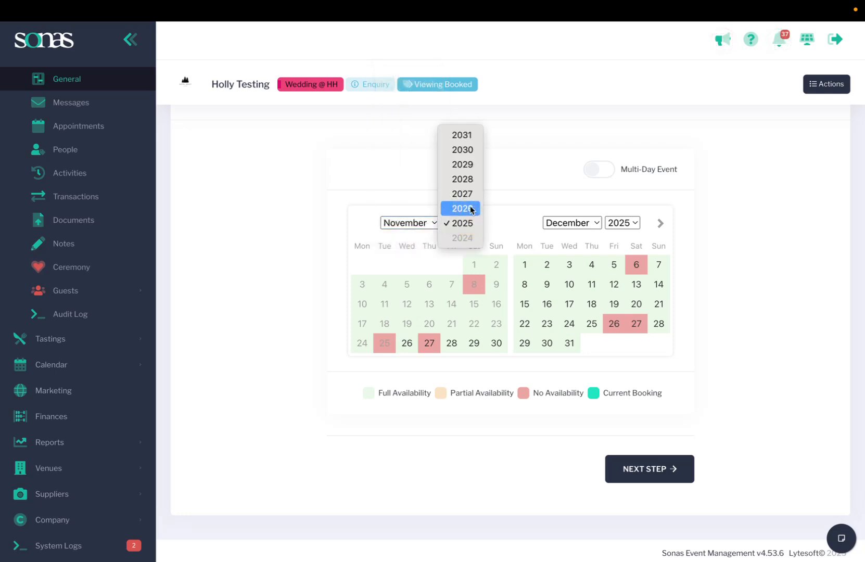
{"action": "left_click", "coordinate": [471, 195]}
{"action": "scroll", "coordinate": [432, 216], "scroll_direction": "up", "scroll_amount": 2}
{"action": "left_click", "coordinate": [408, 331]}
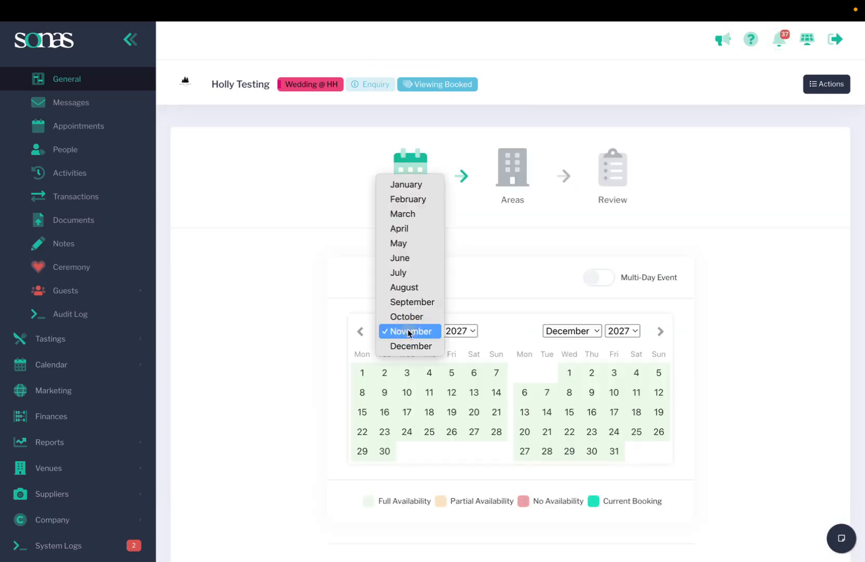
{"action": "left_click", "coordinate": [411, 257]}
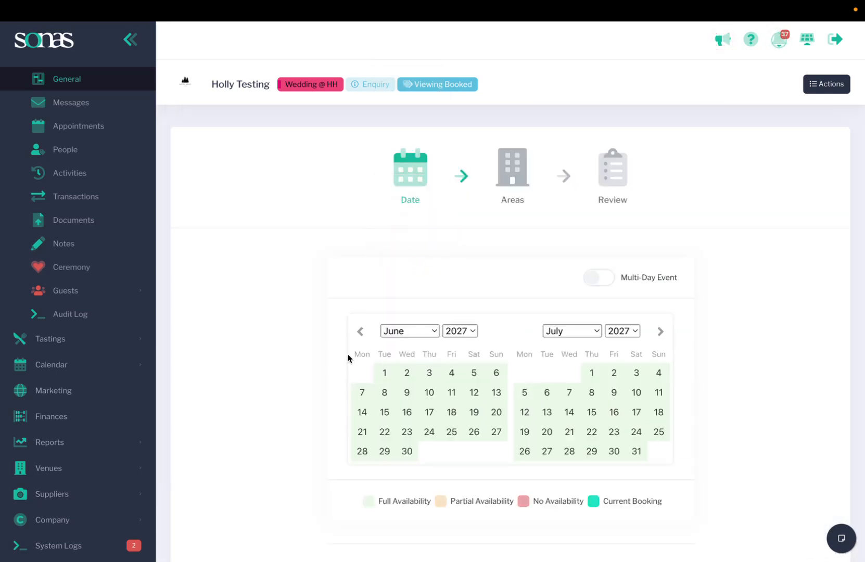
Choose Saturday 5 June 2027 as a single-day event, keep all venue areas selected and confirm the date hold.
{"action": "scroll", "coordinate": [442, 395], "scroll_direction": "down", "scroll_amount": 2}
{"action": "left_click", "coordinate": [472, 307]}
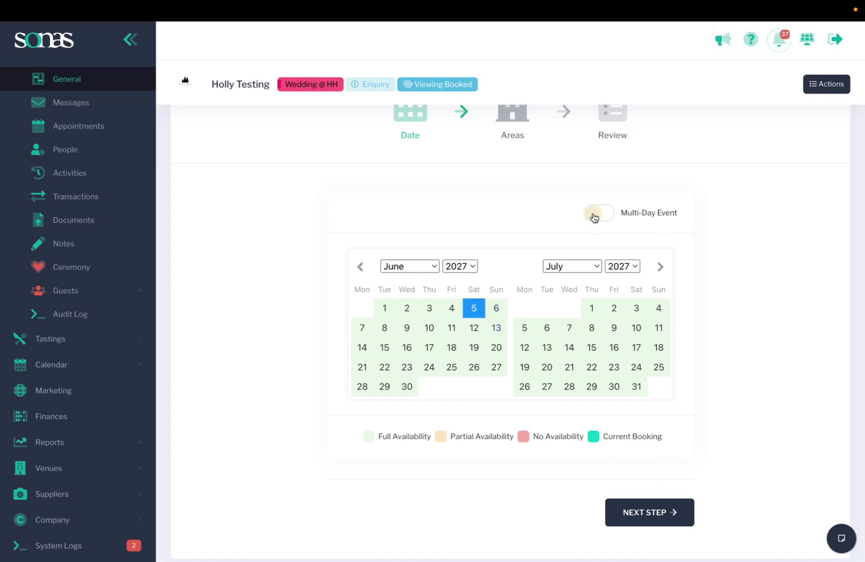
{"action": "left_click", "coordinate": [600, 215]}
{"action": "left_click", "coordinate": [600, 215]}
{"action": "left_click", "coordinate": [473, 307]}
{"action": "left_click", "coordinate": [622, 515]}
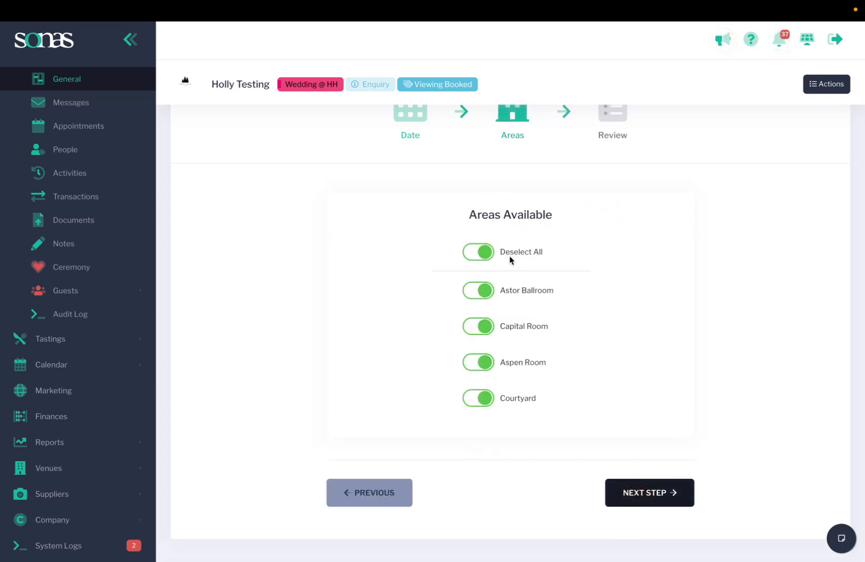
{"action": "left_click", "coordinate": [652, 492]}
{"action": "left_click", "coordinate": [671, 388]}
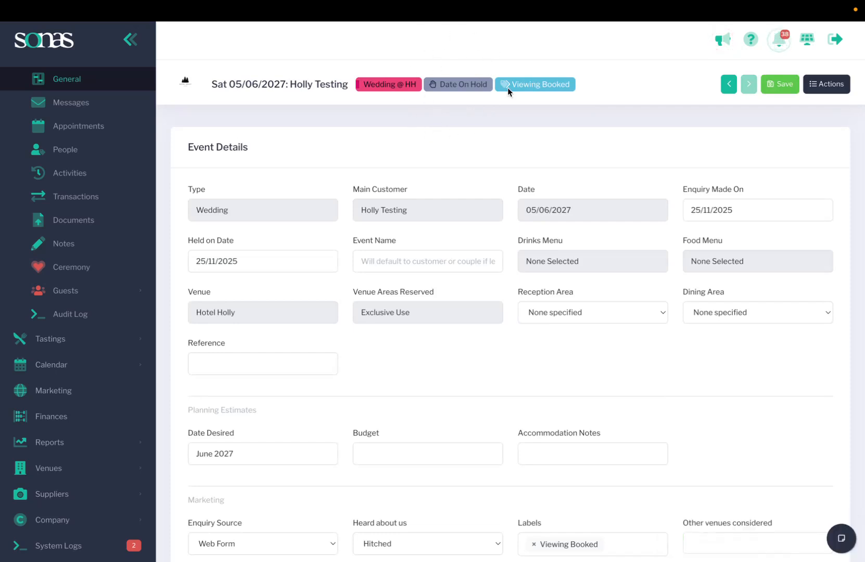
Remove the "Viewing Booked" label from the event's marketing details and save the event.
{"action": "scroll", "coordinate": [492, 418], "scroll_direction": "down", "scroll_amount": 3}
{"action": "left_click", "coordinate": [534, 456]}
{"action": "left_click", "coordinate": [730, 409]}
{"action": "scroll", "coordinate": [263, 331], "scroll_direction": "up", "scroll_amount": 3}
{"action": "mouse_move", "coordinate": [501, 84]}
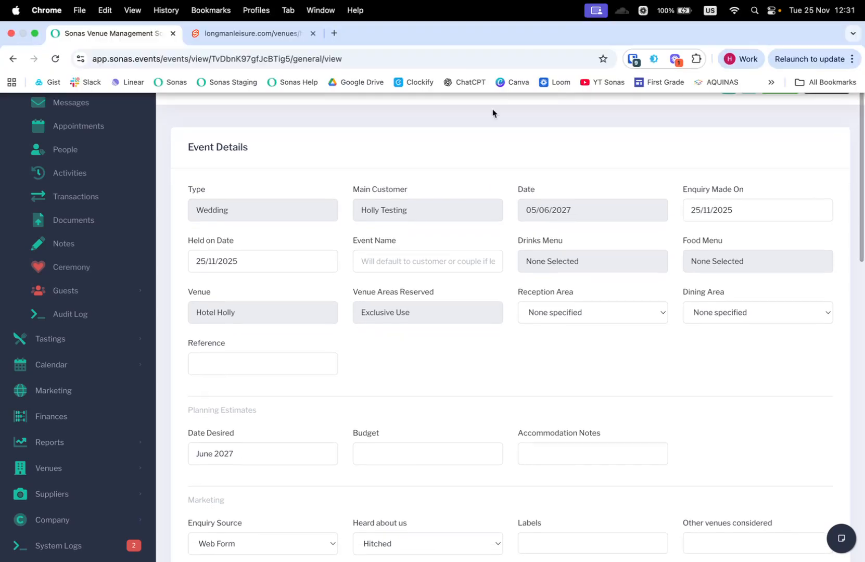
{"action": "left_click", "coordinate": [780, 83]}
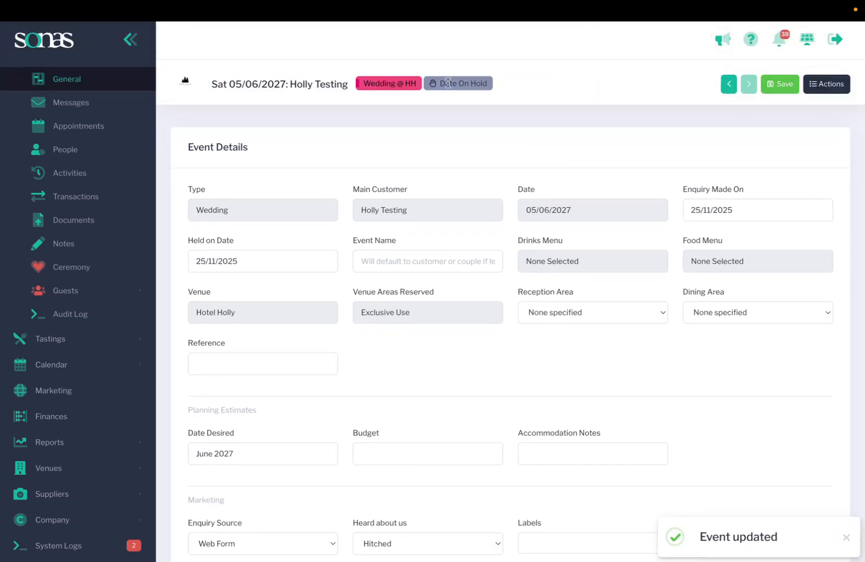
Start a new message from the event and apply the custom template "Follow up after 7 days of HOLD date".
{"action": "scroll", "coordinate": [104, 177], "scroll_direction": "up", "scroll_amount": 2}
{"action": "left_click", "coordinate": [93, 152]}
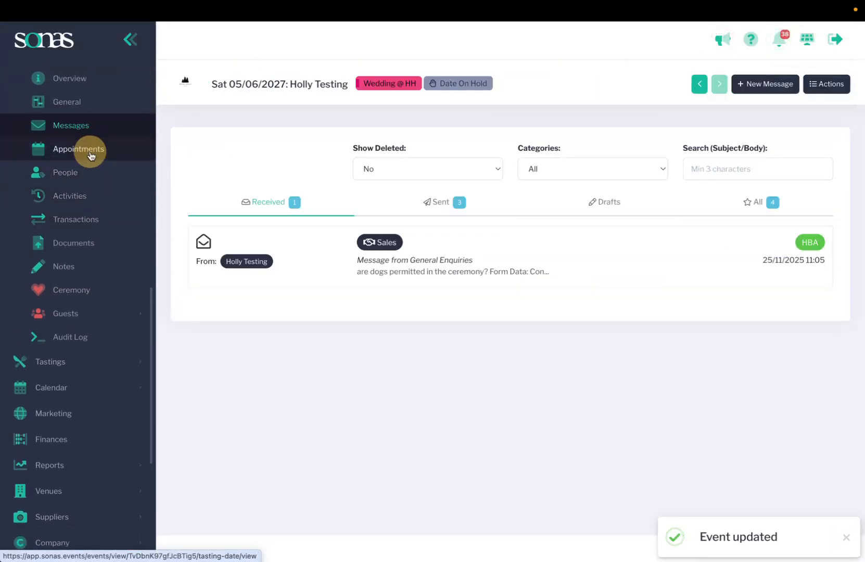
{"action": "left_click", "coordinate": [766, 82]}
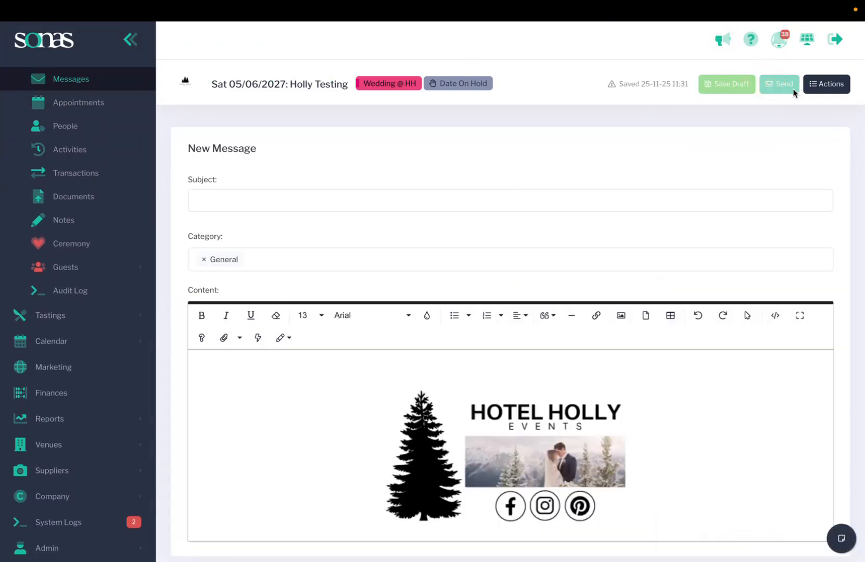
{"action": "left_click", "coordinate": [826, 86]}
{"action": "left_click", "coordinate": [729, 106]}
{"action": "left_click", "coordinate": [431, 303]}
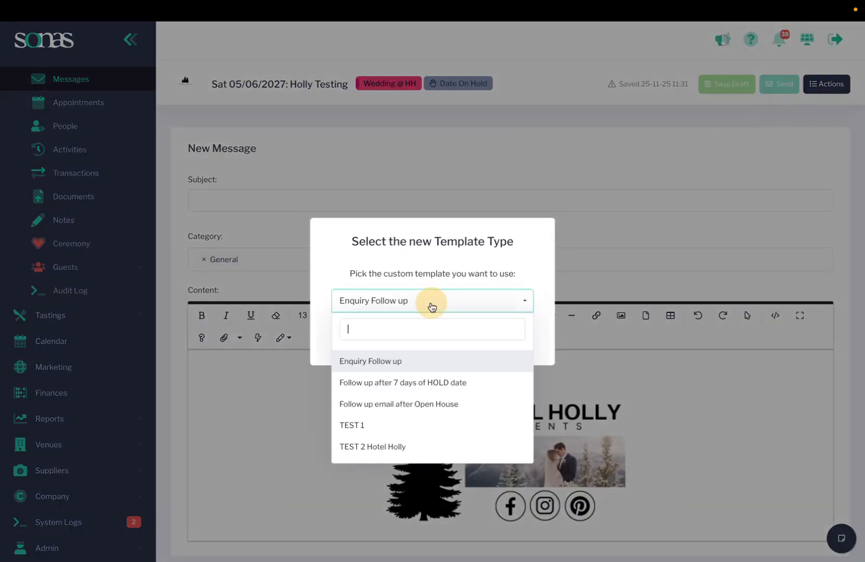
{"action": "scroll", "coordinate": [400, 404], "scroll_direction": "down", "scroll_amount": 1}
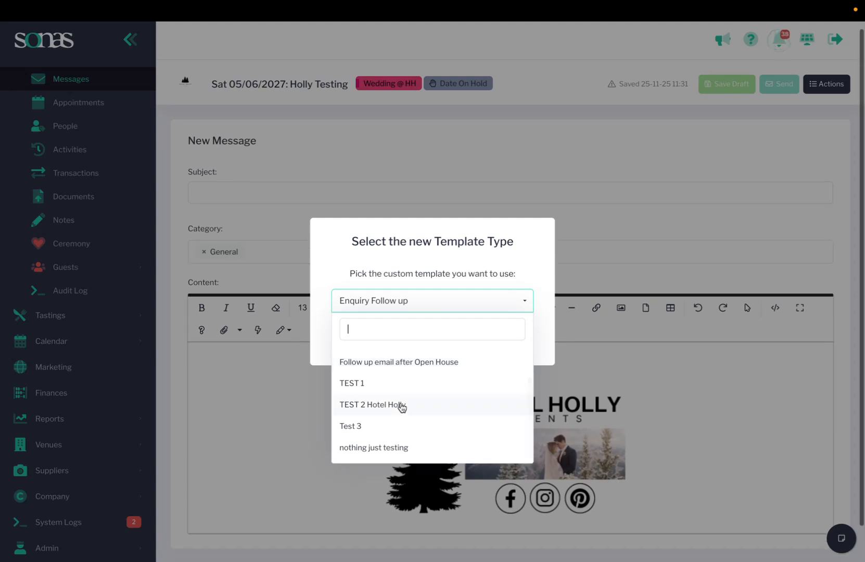
{"action": "scroll", "coordinate": [398, 405], "scroll_direction": "up", "scroll_amount": 2}
{"action": "left_click", "coordinate": [399, 385]}
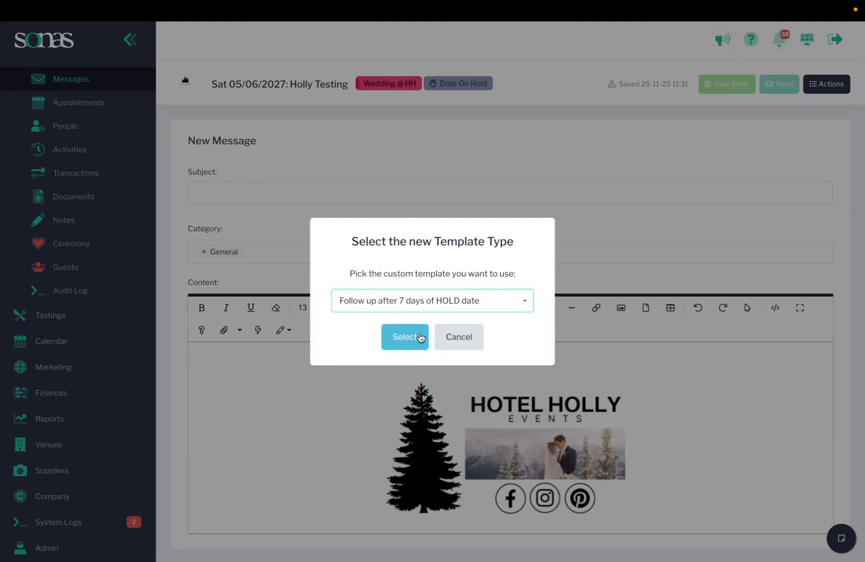
{"action": "left_click", "coordinate": [394, 339]}
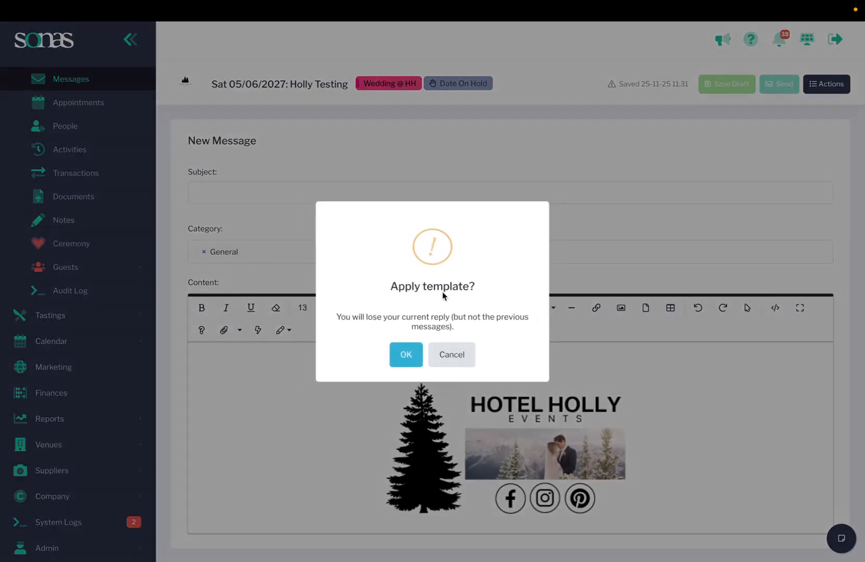
{"action": "left_click", "coordinate": [405, 355]}
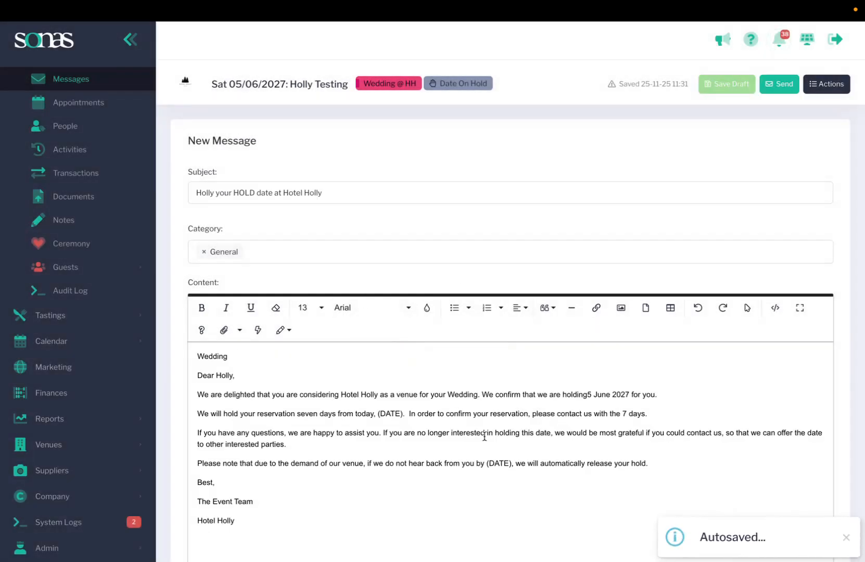
Check the hold-date message's content and send it.
{"action": "scroll", "coordinate": [484, 437], "scroll_direction": "down", "scroll_amount": 1}
{"action": "scroll", "coordinate": [623, 237], "scroll_direction": "up", "scroll_amount": 1}
{"action": "left_click", "coordinate": [783, 84]}
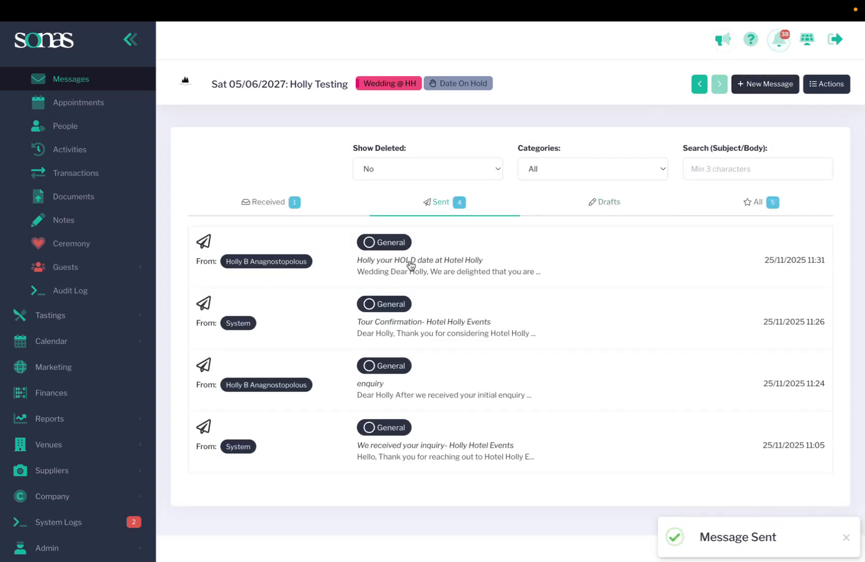
Open the newly sent hold-date message to read it, and return to the list of sent messages.
{"action": "left_click", "coordinate": [441, 265]}
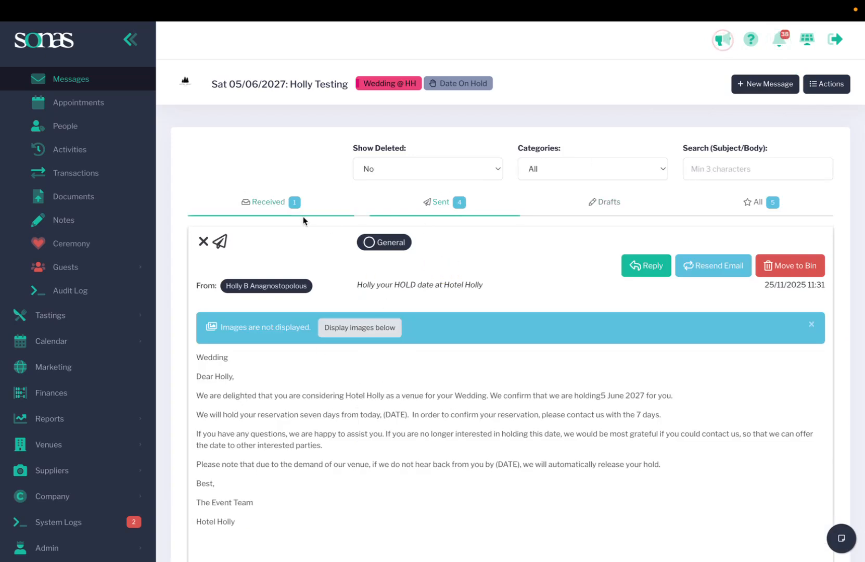
{"action": "left_click", "coordinate": [431, 207]}
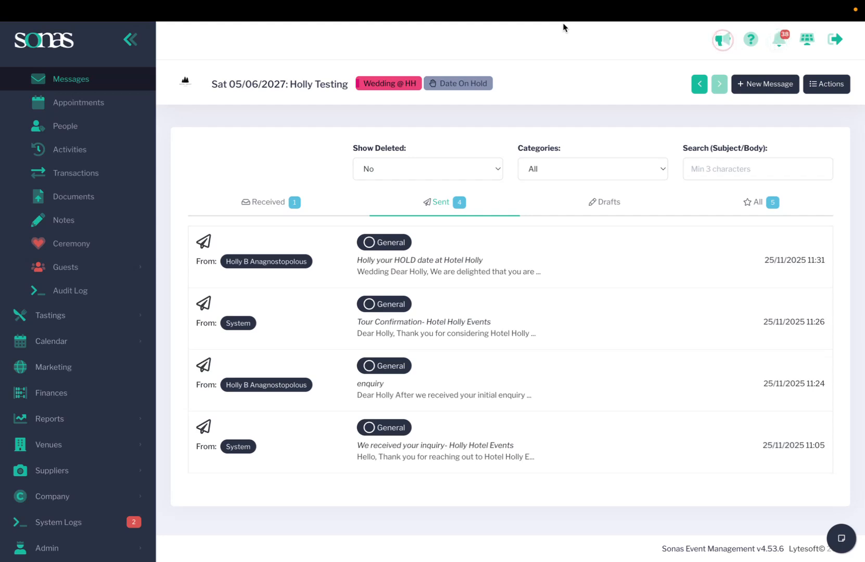
{"action": "mouse_move", "coordinate": [440, 10]}
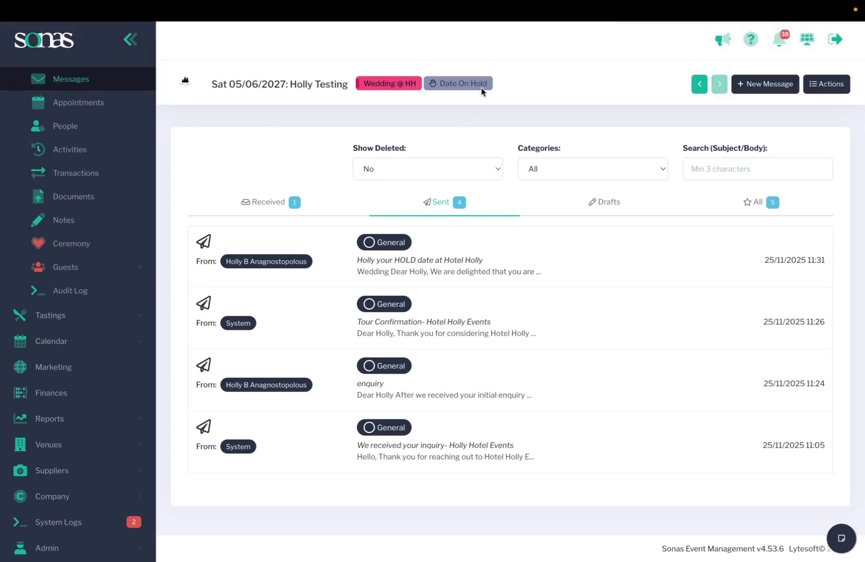